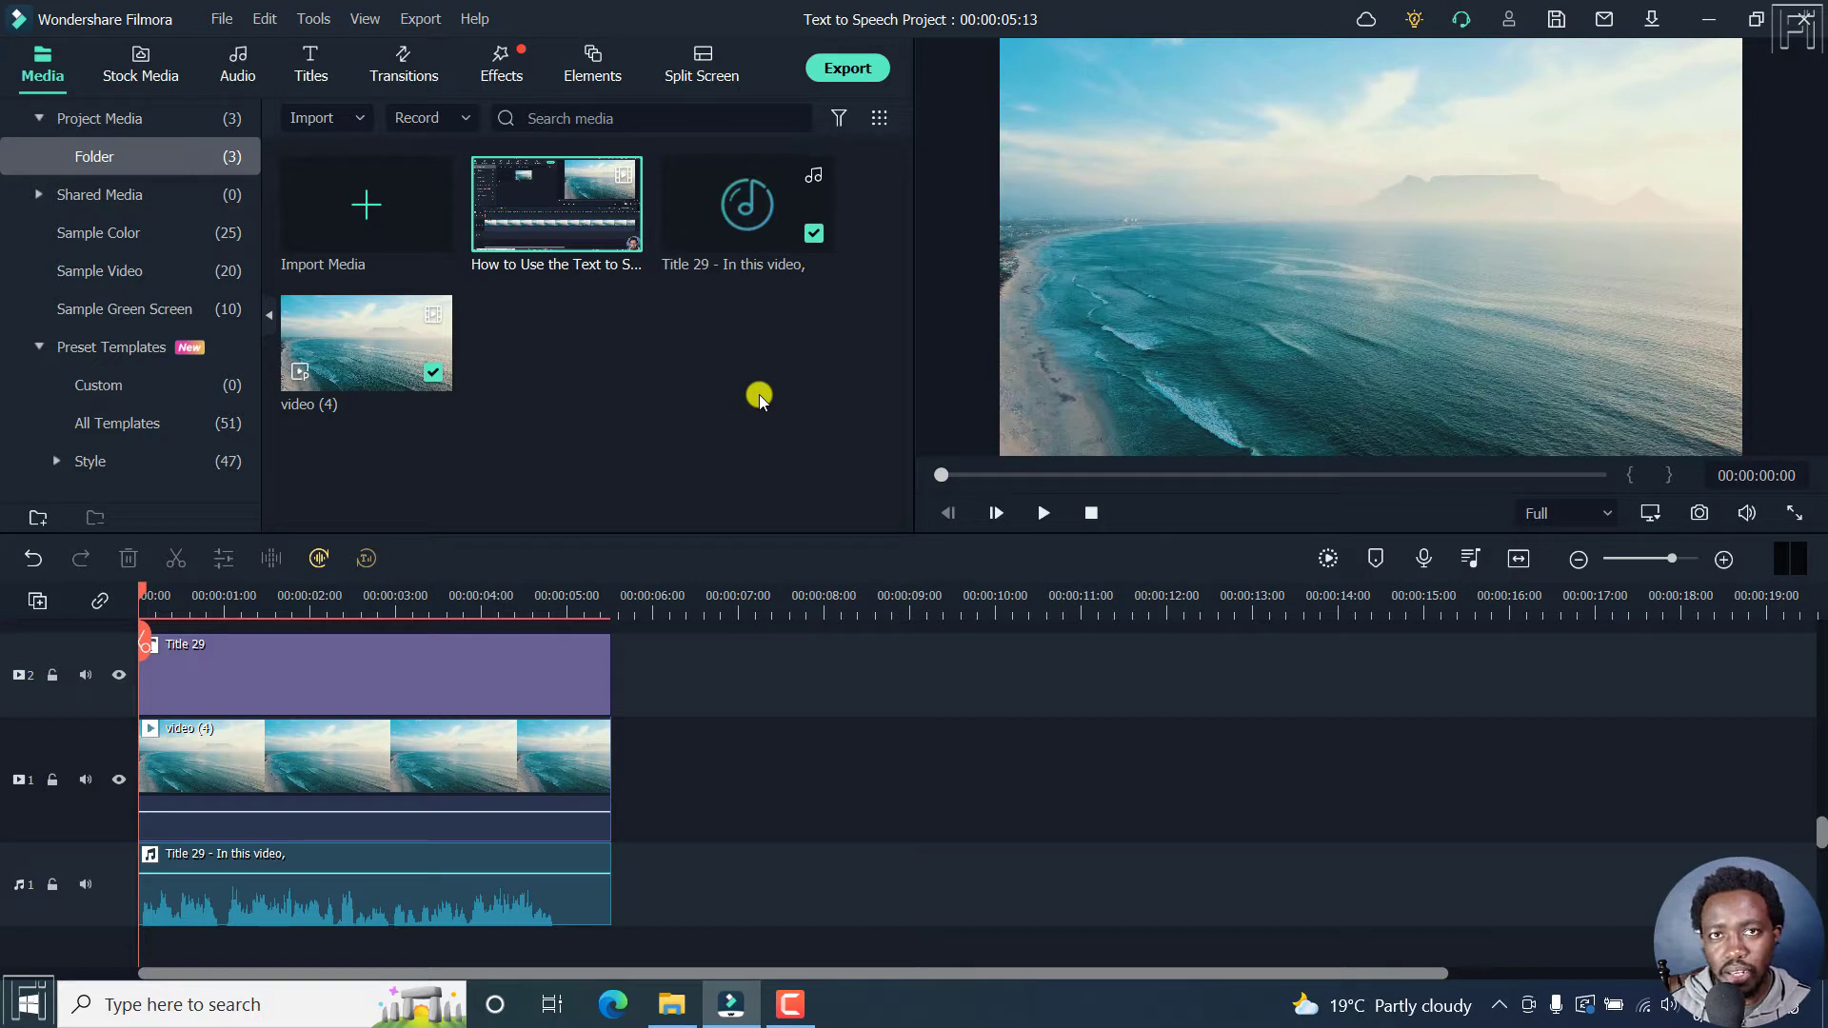
Select the Title 29 text-to-speech narration clip on the timeline's audio track
{"action": "left_click", "coordinate": [347, 891]}
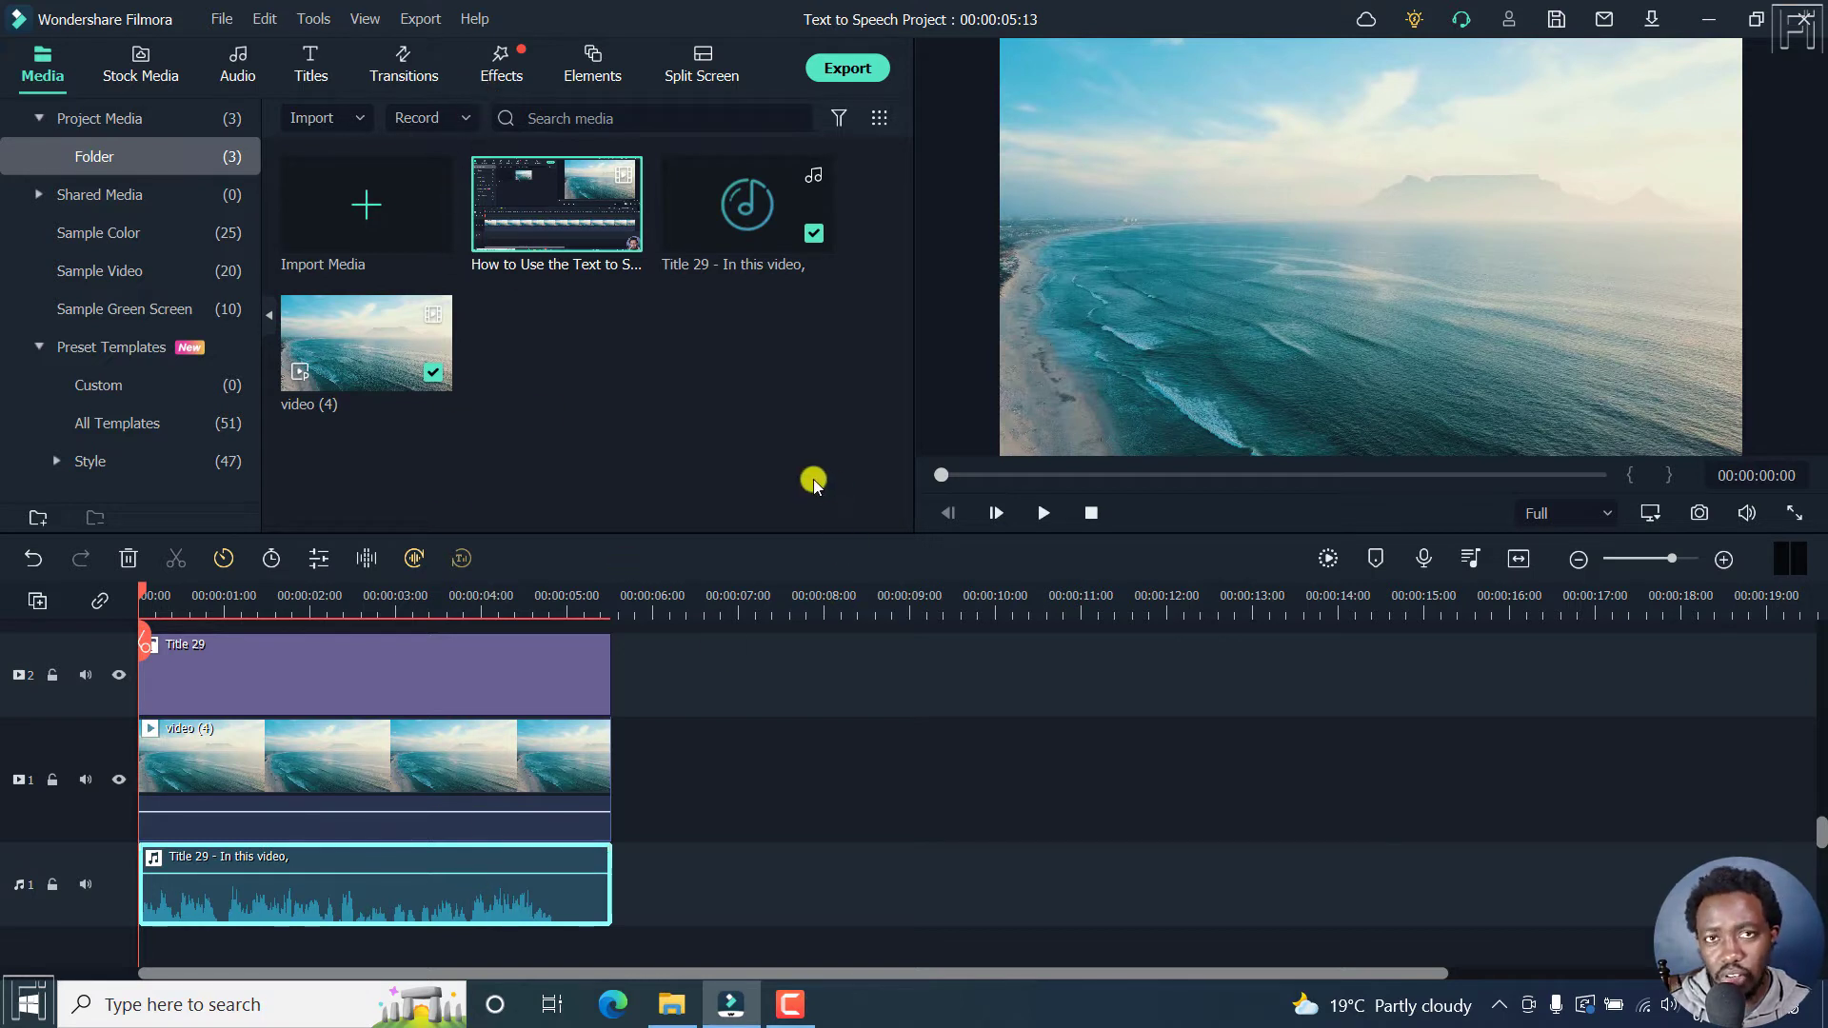
{"action": "key", "text": "space"}
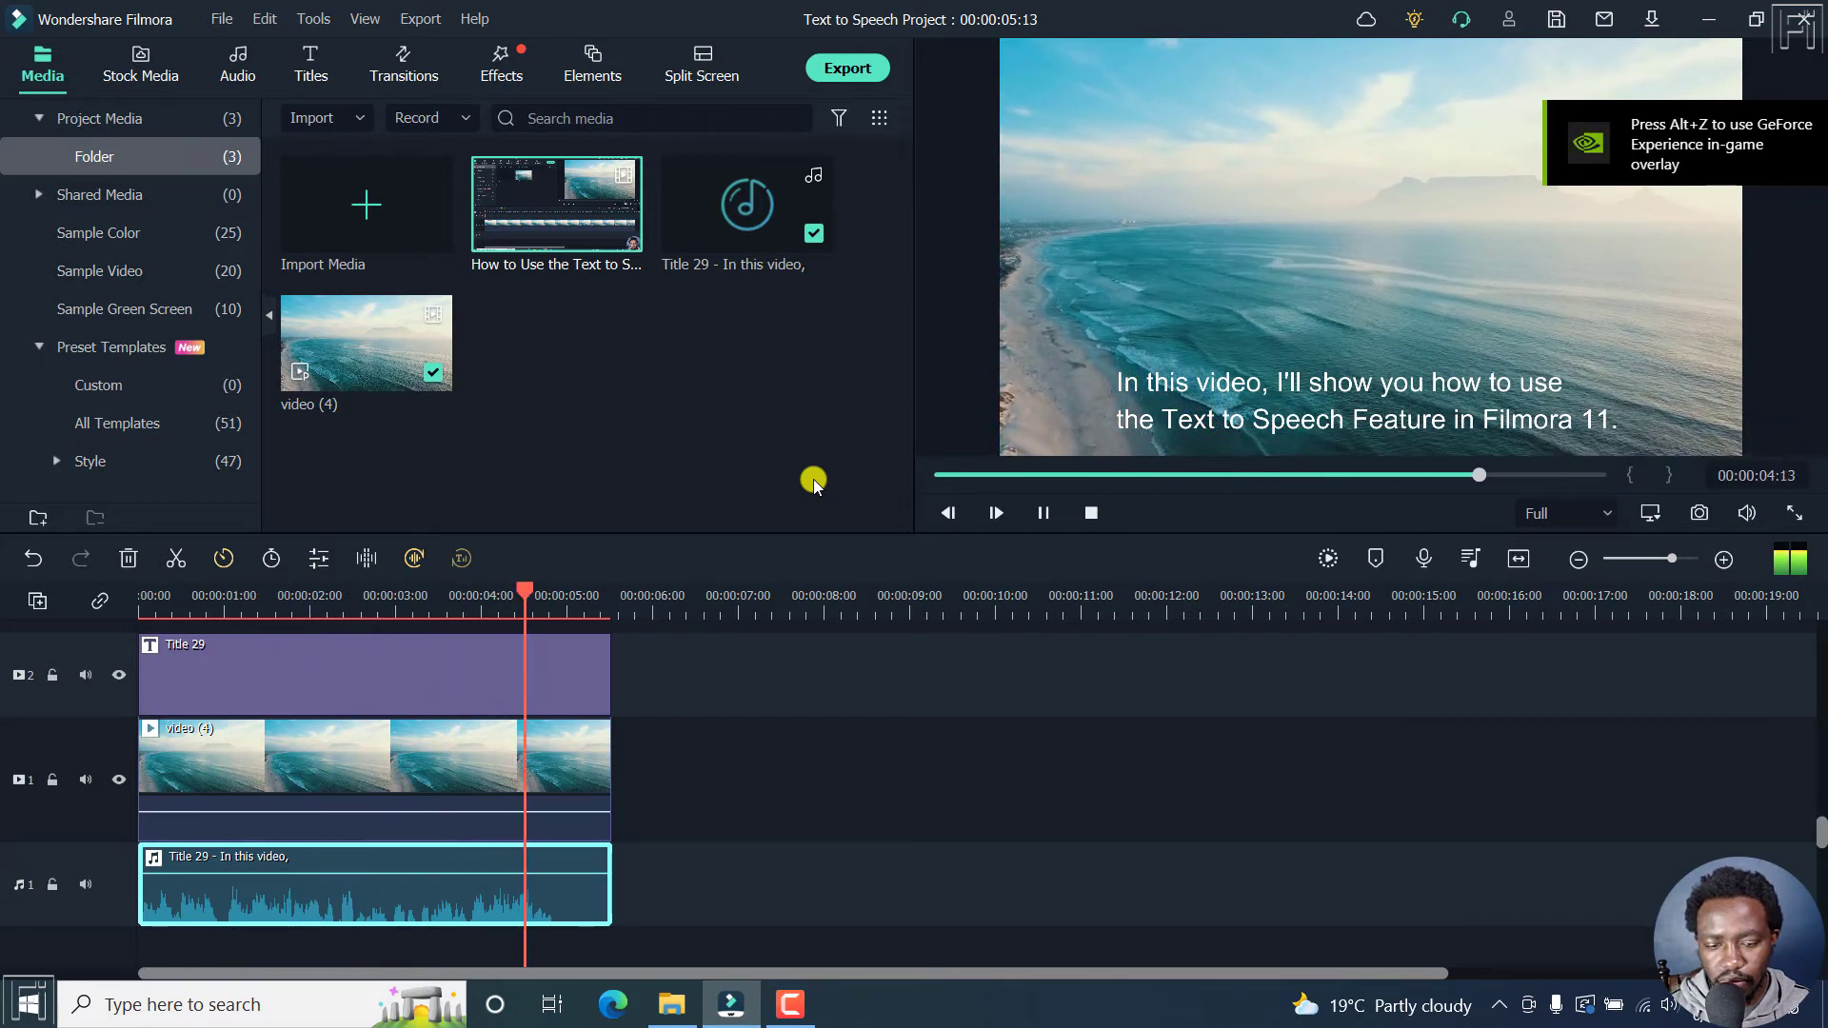
{"action": "key", "text": "space"}
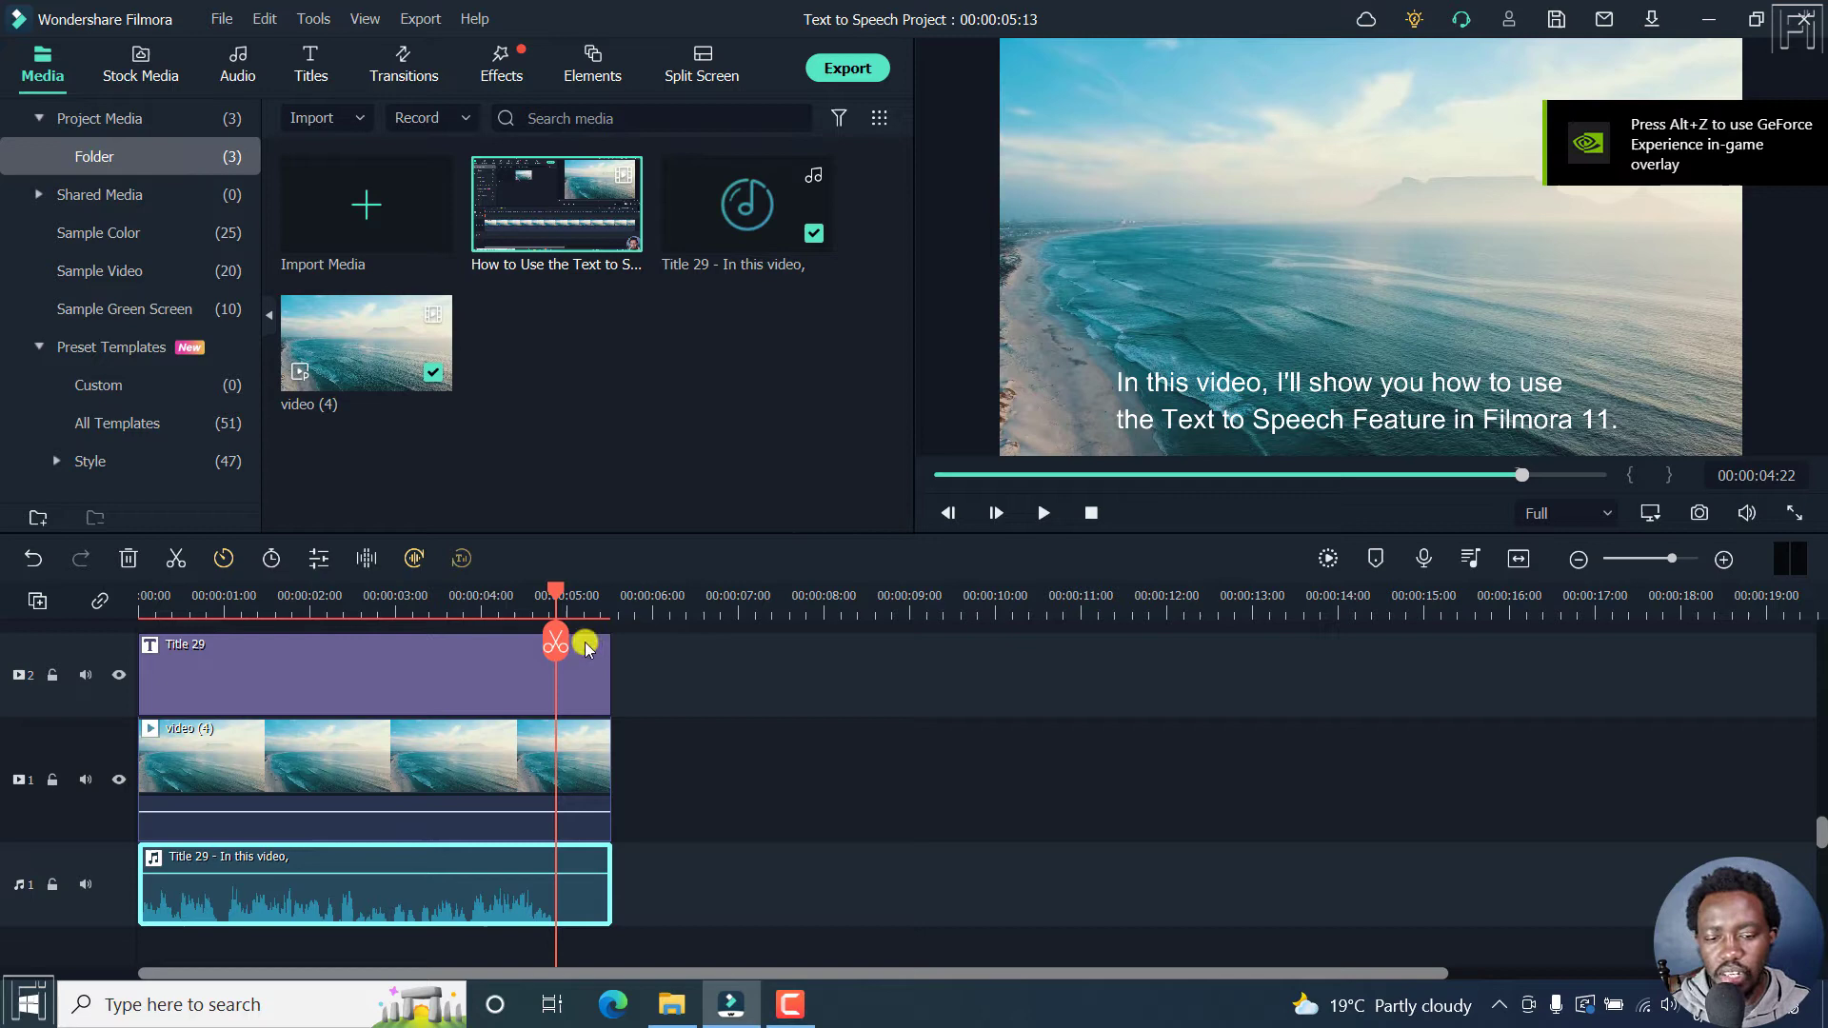
{"action": "left_click_drag", "start_coordinate": [559, 590], "coordinate": [103, 621]}
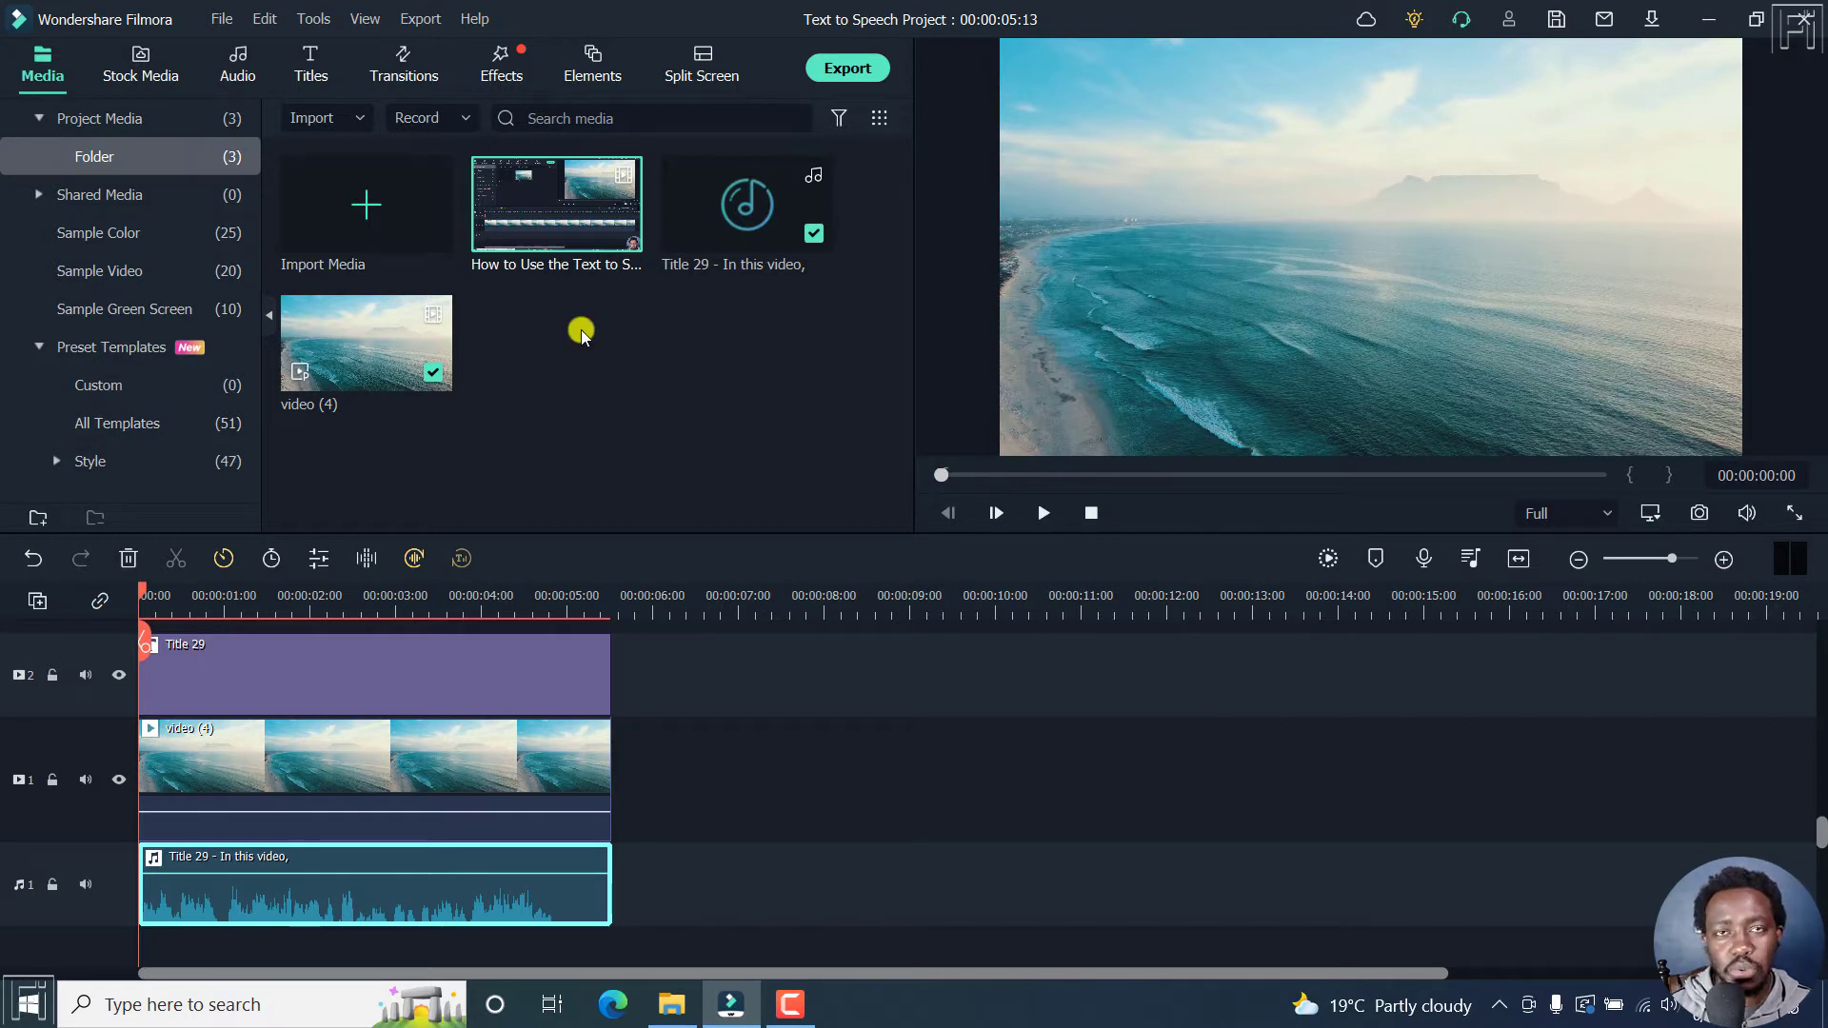
Apply the AI Robot audio effect to the Title 29 narration and play it back
{"action": "left_click", "coordinate": [504, 77]}
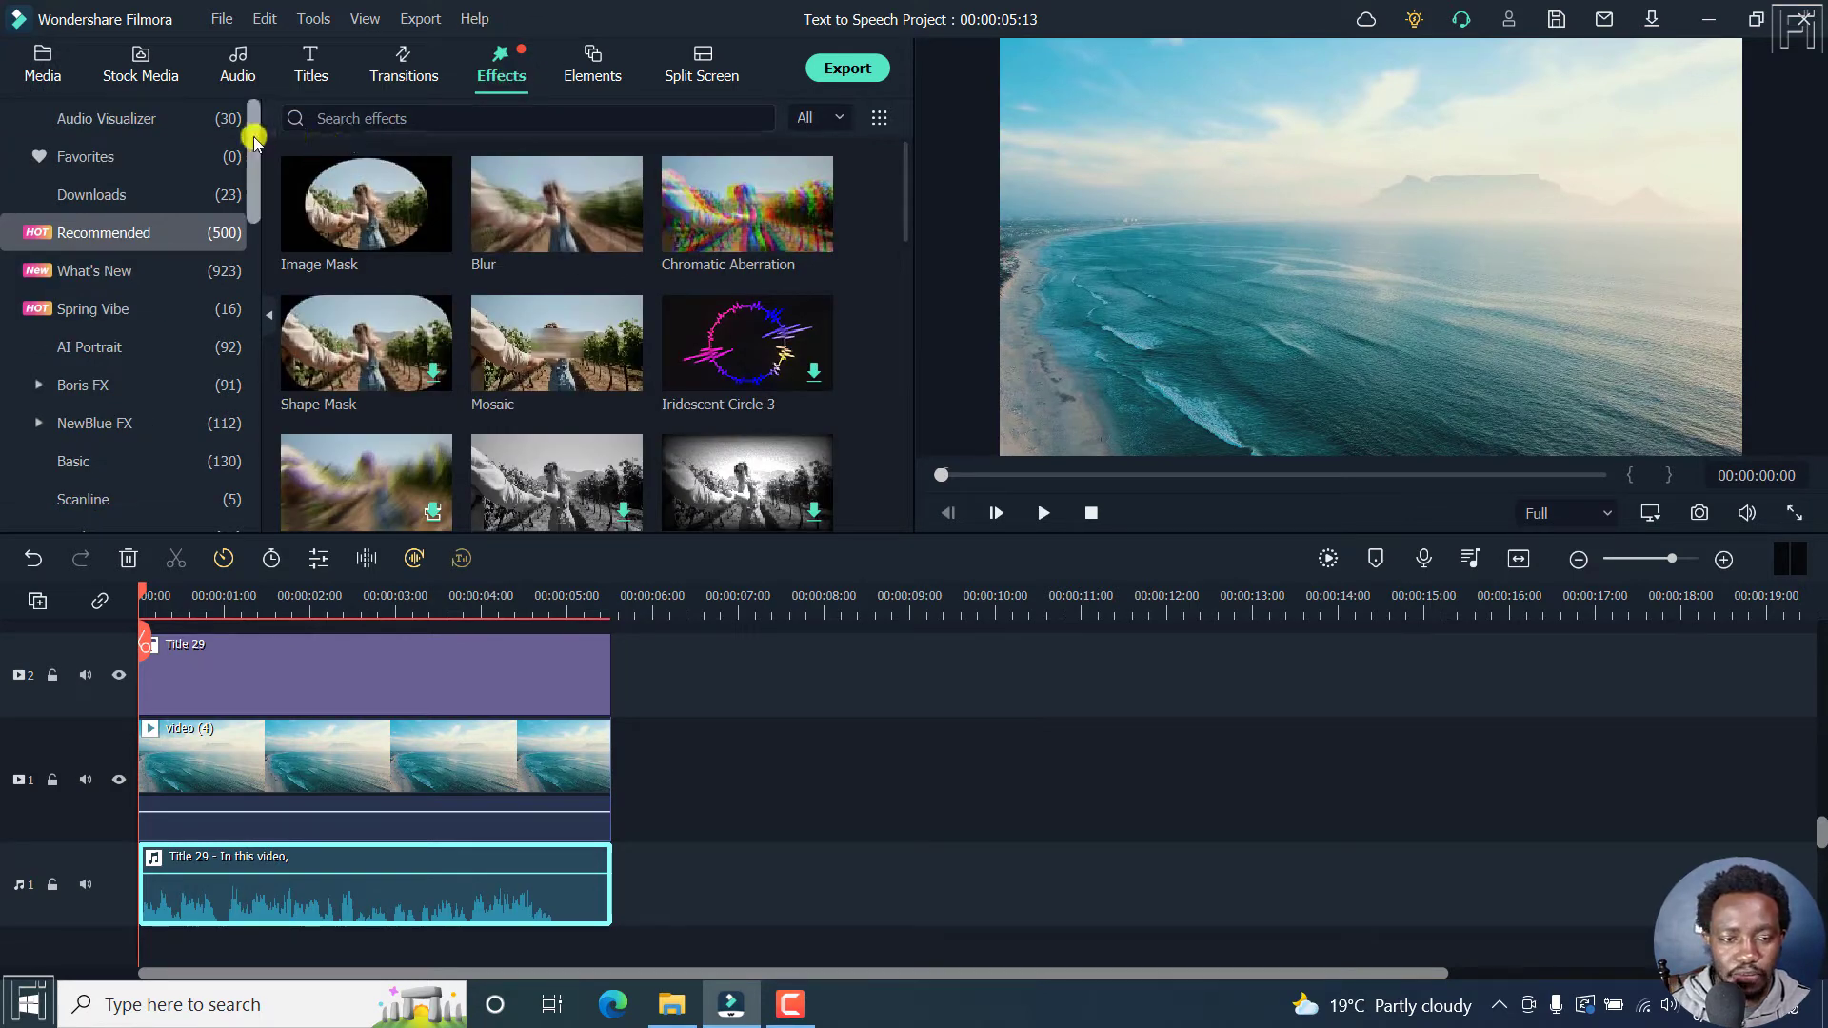
{"action": "left_click_drag", "start_coordinate": [254, 138], "coordinate": [252, 252]}
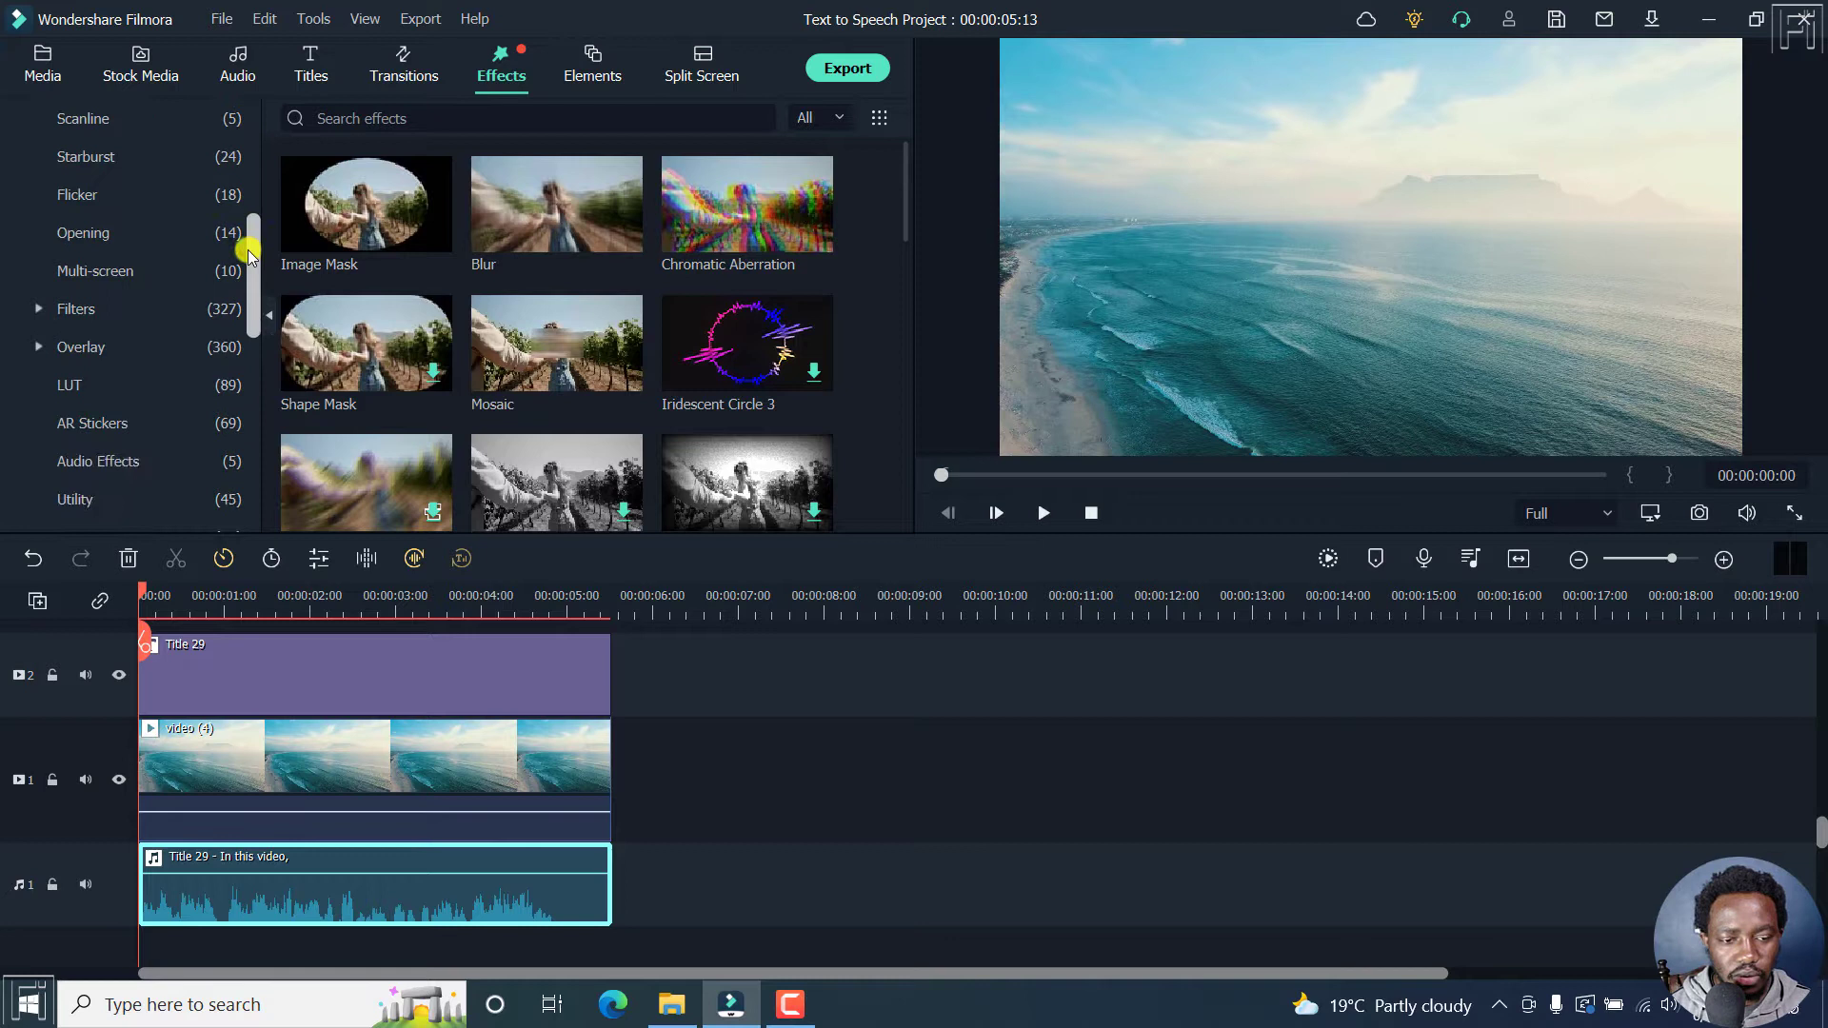
{"action": "left_click", "coordinate": [99, 425]}
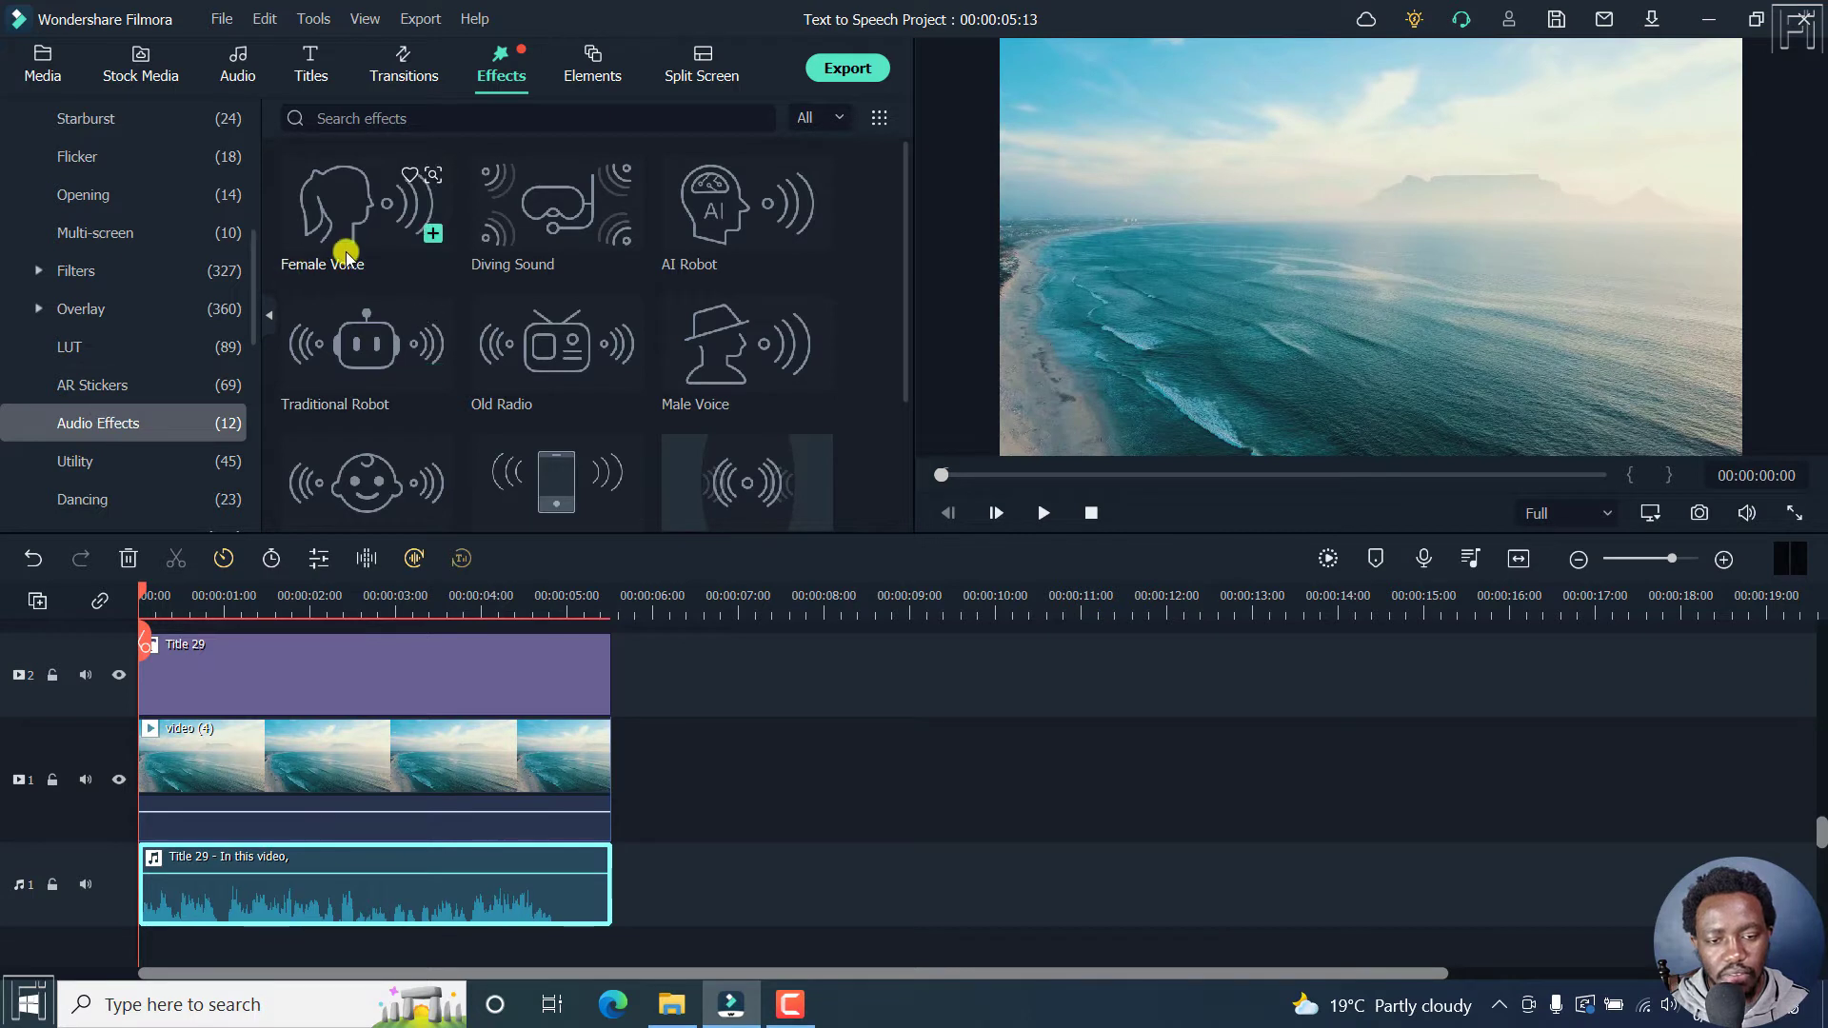
{"action": "mouse_move", "coordinate": [745, 208]}
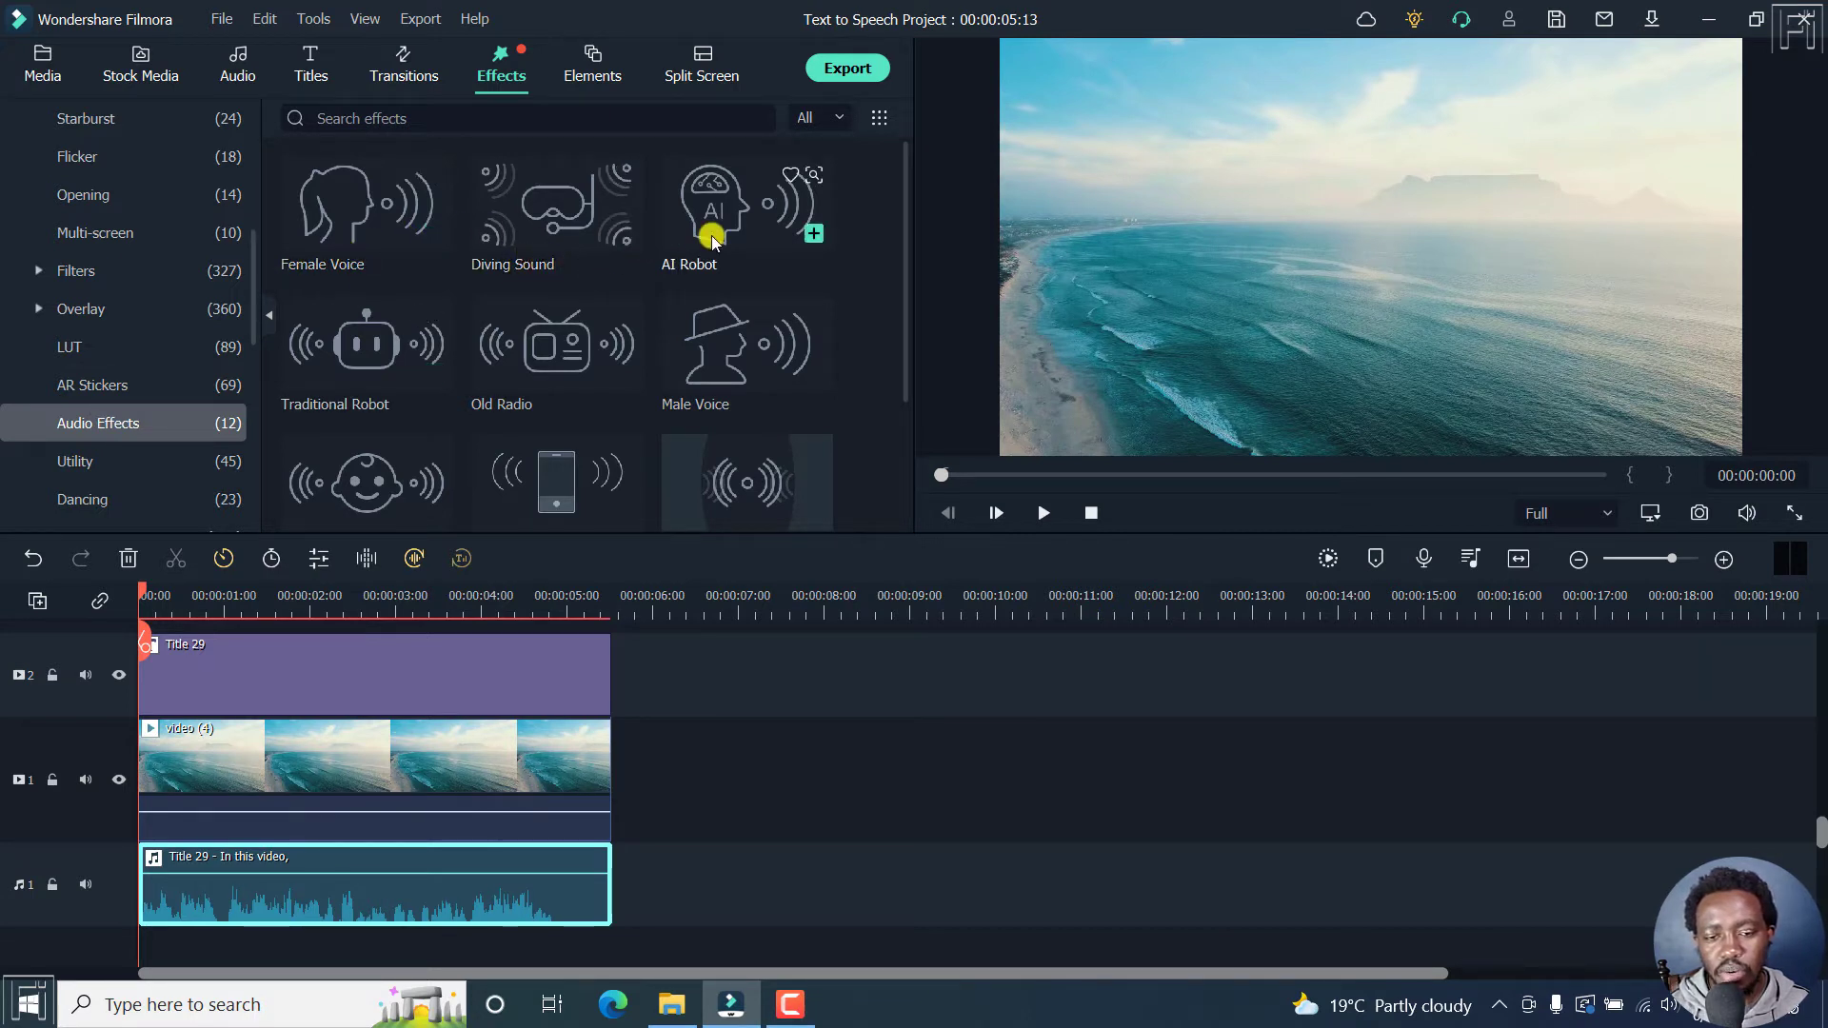
{"action": "left_click_drag", "start_coordinate": [739, 195], "coordinate": [319, 883]}
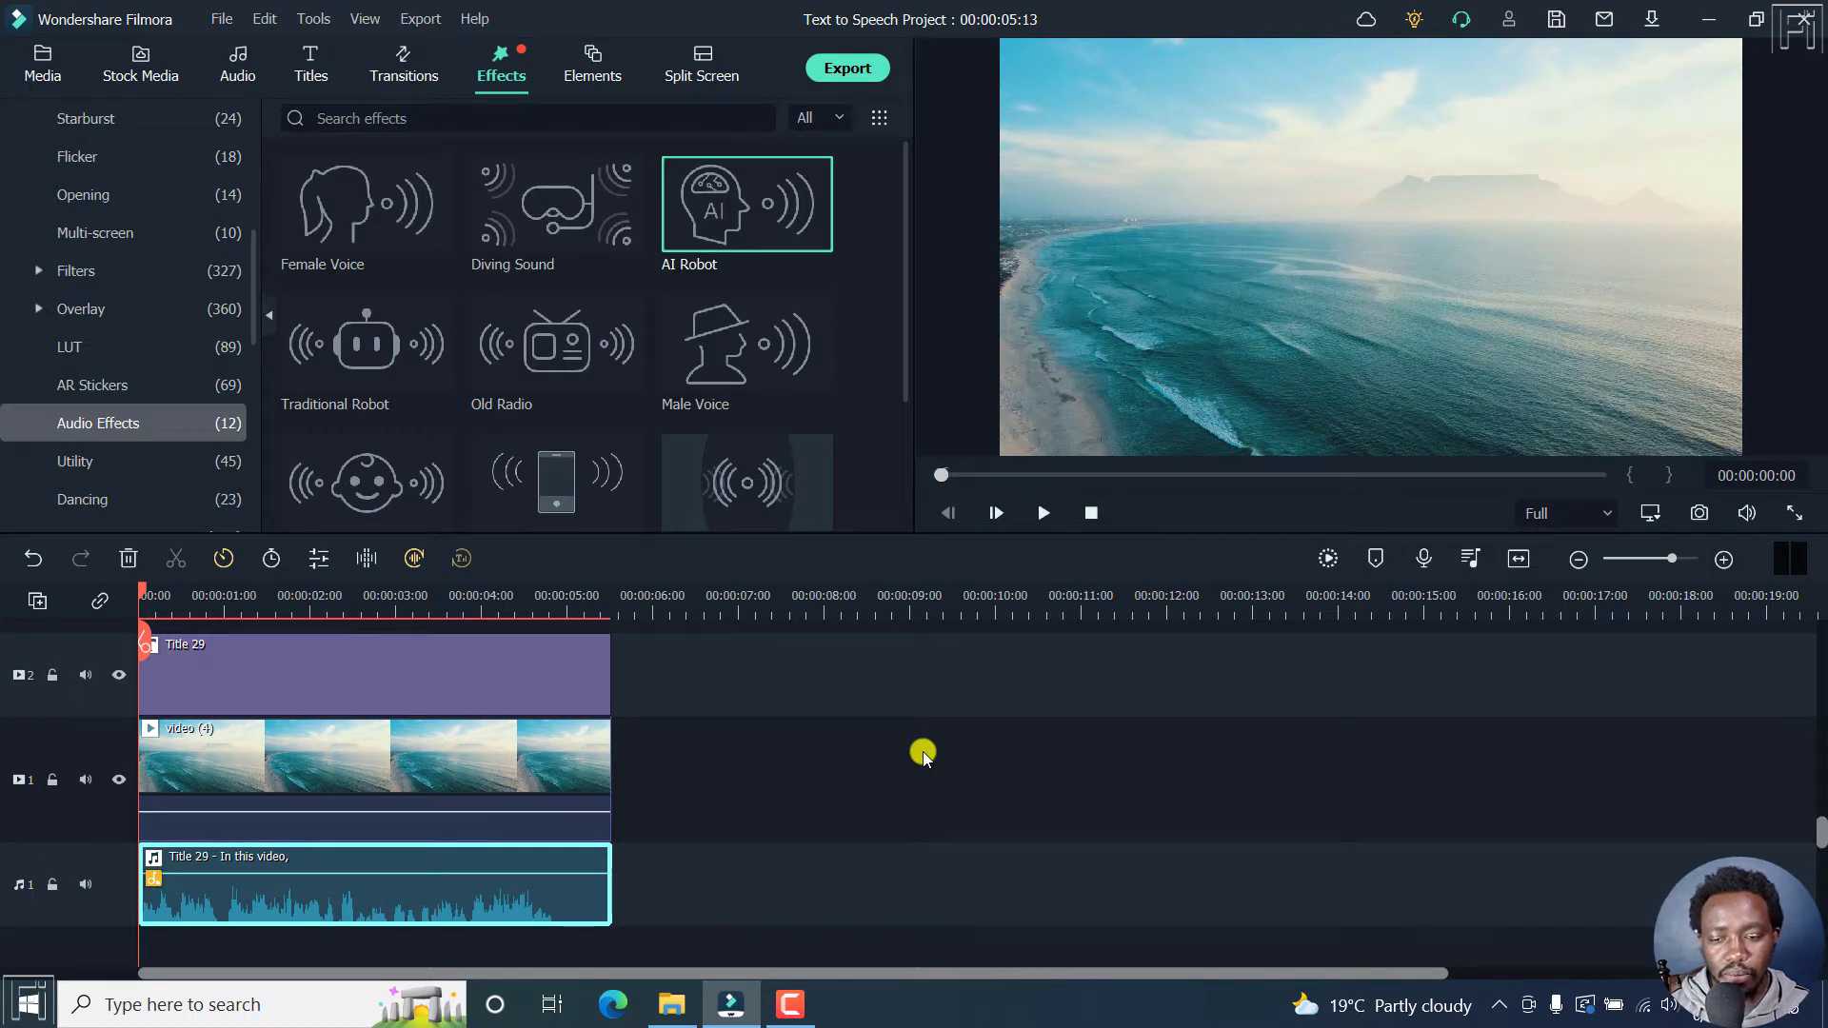
{"action": "key", "text": "space"}
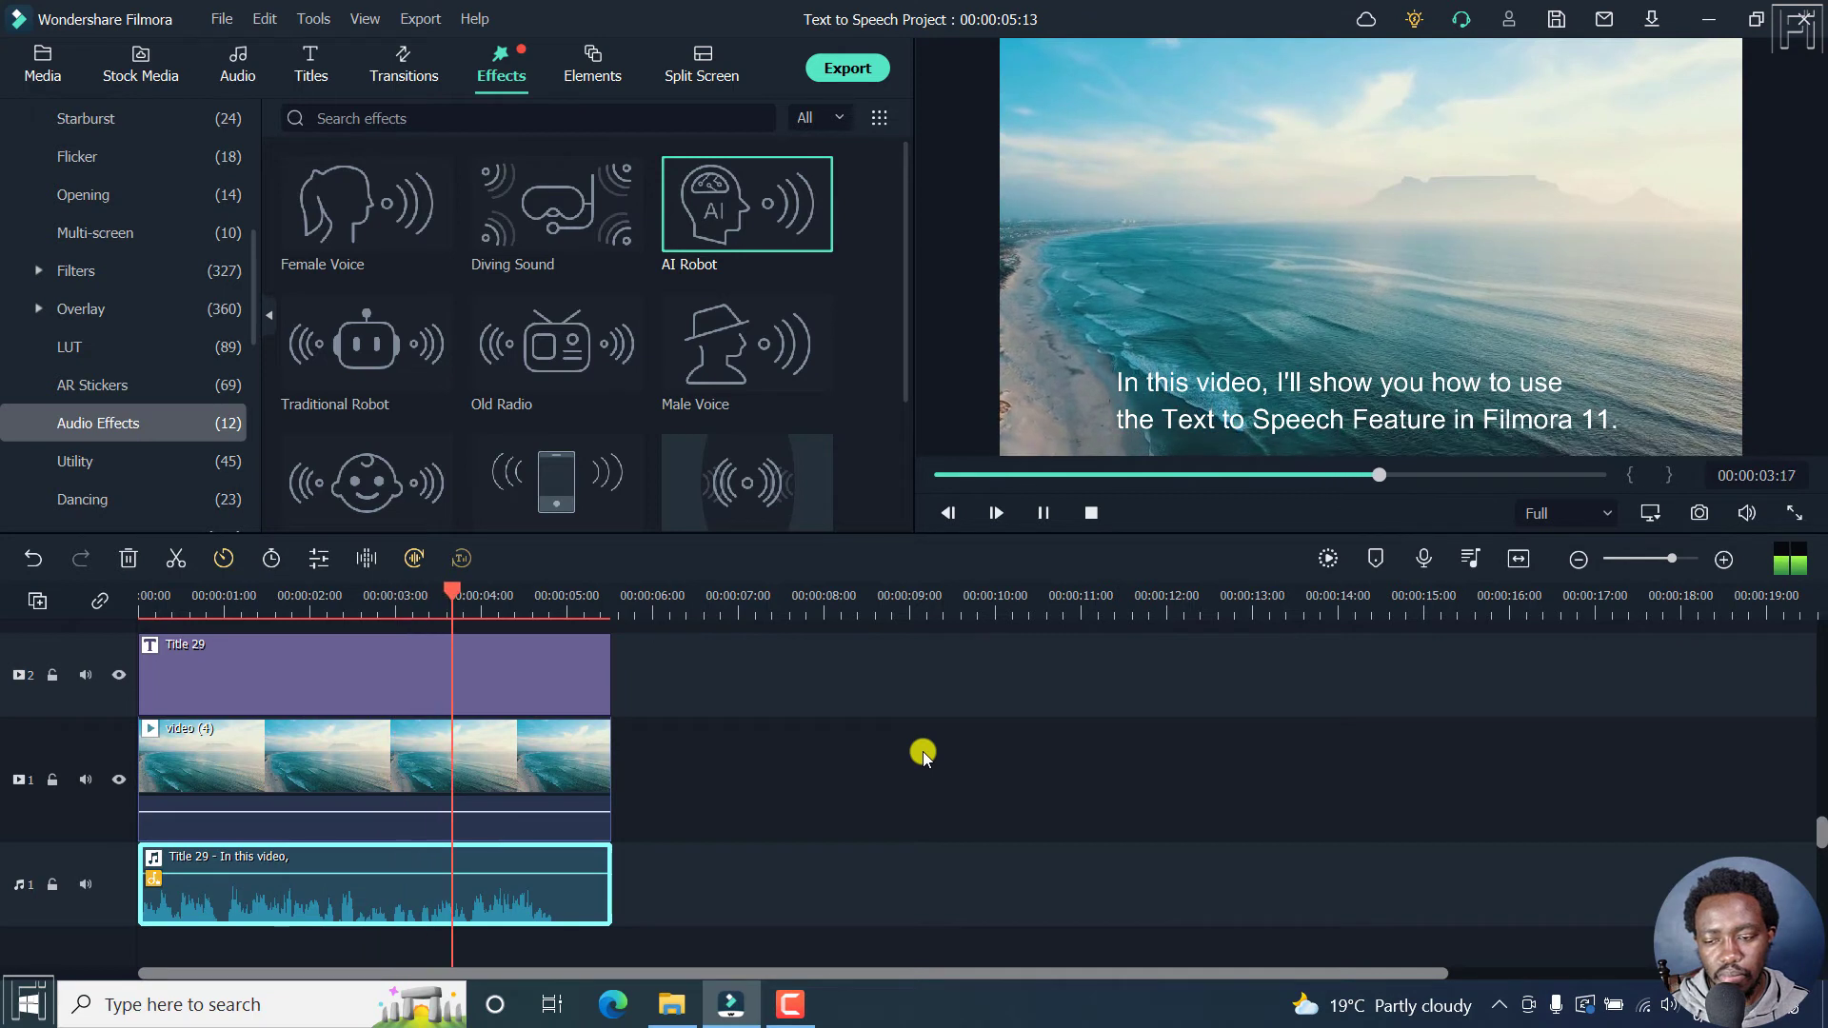
{"action": "key", "text": "space"}
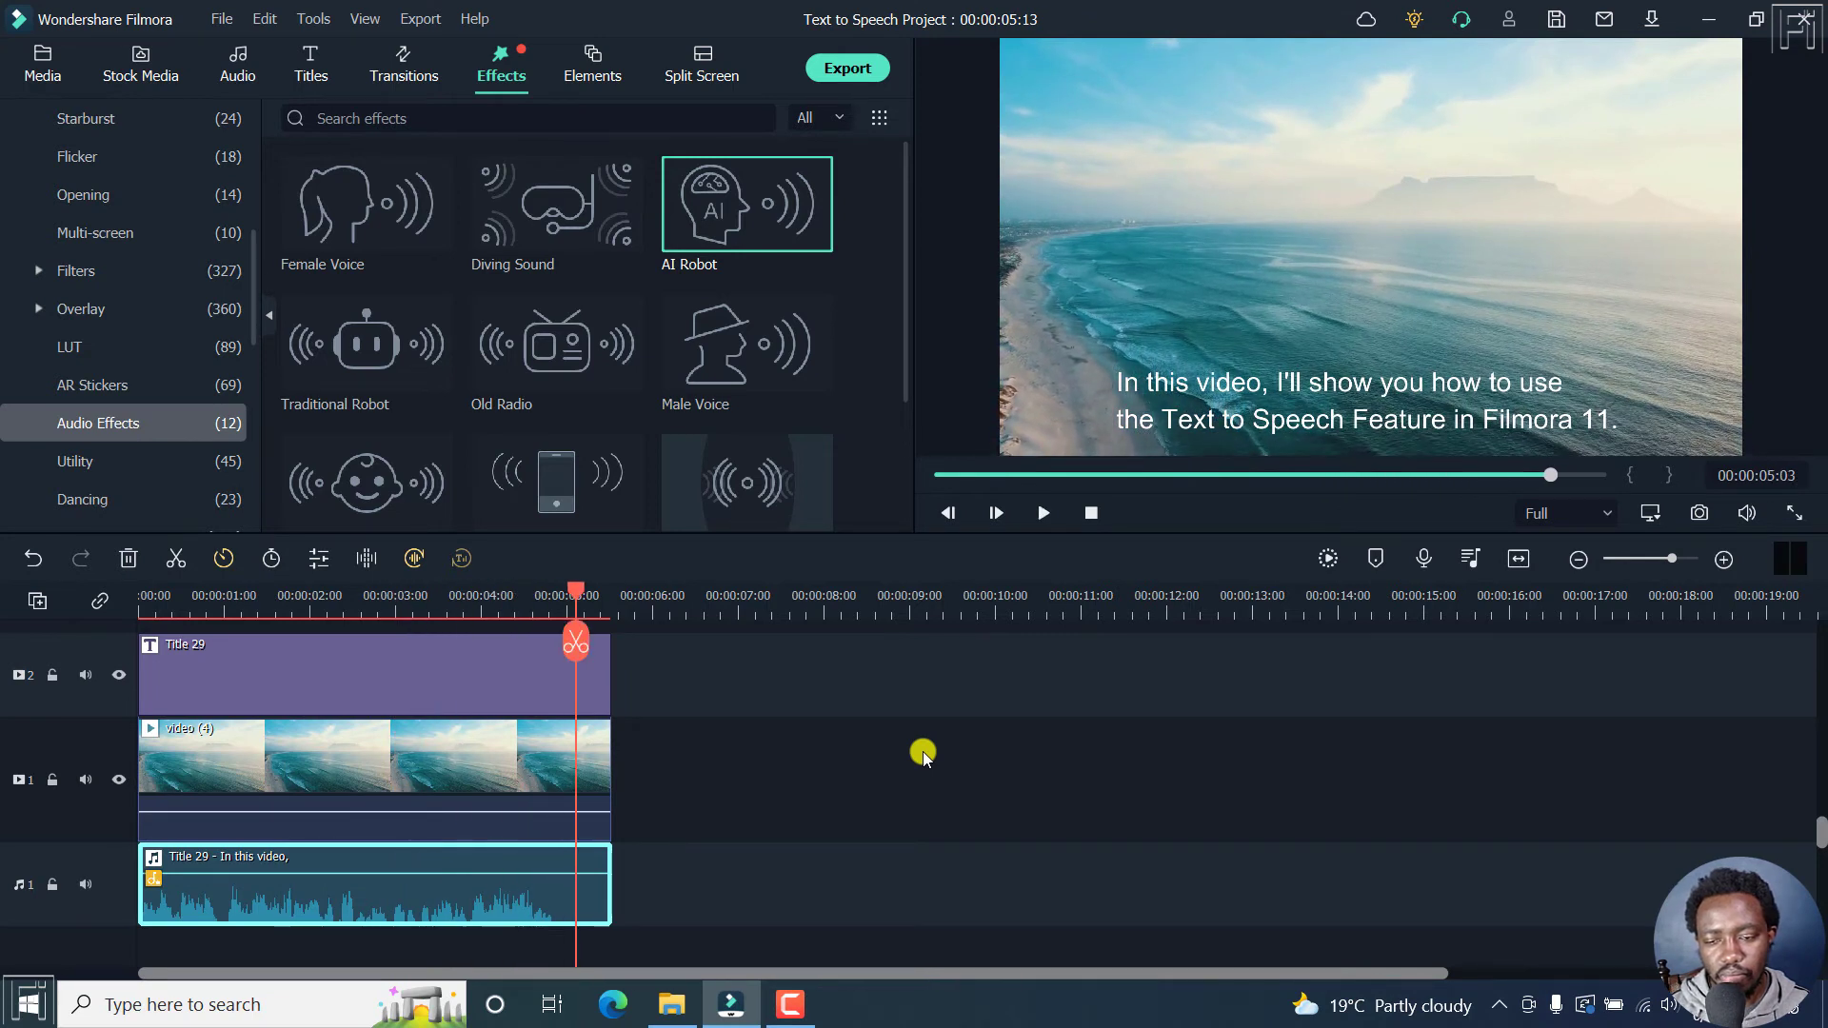
{"action": "double_click", "coordinate": [333, 907]}
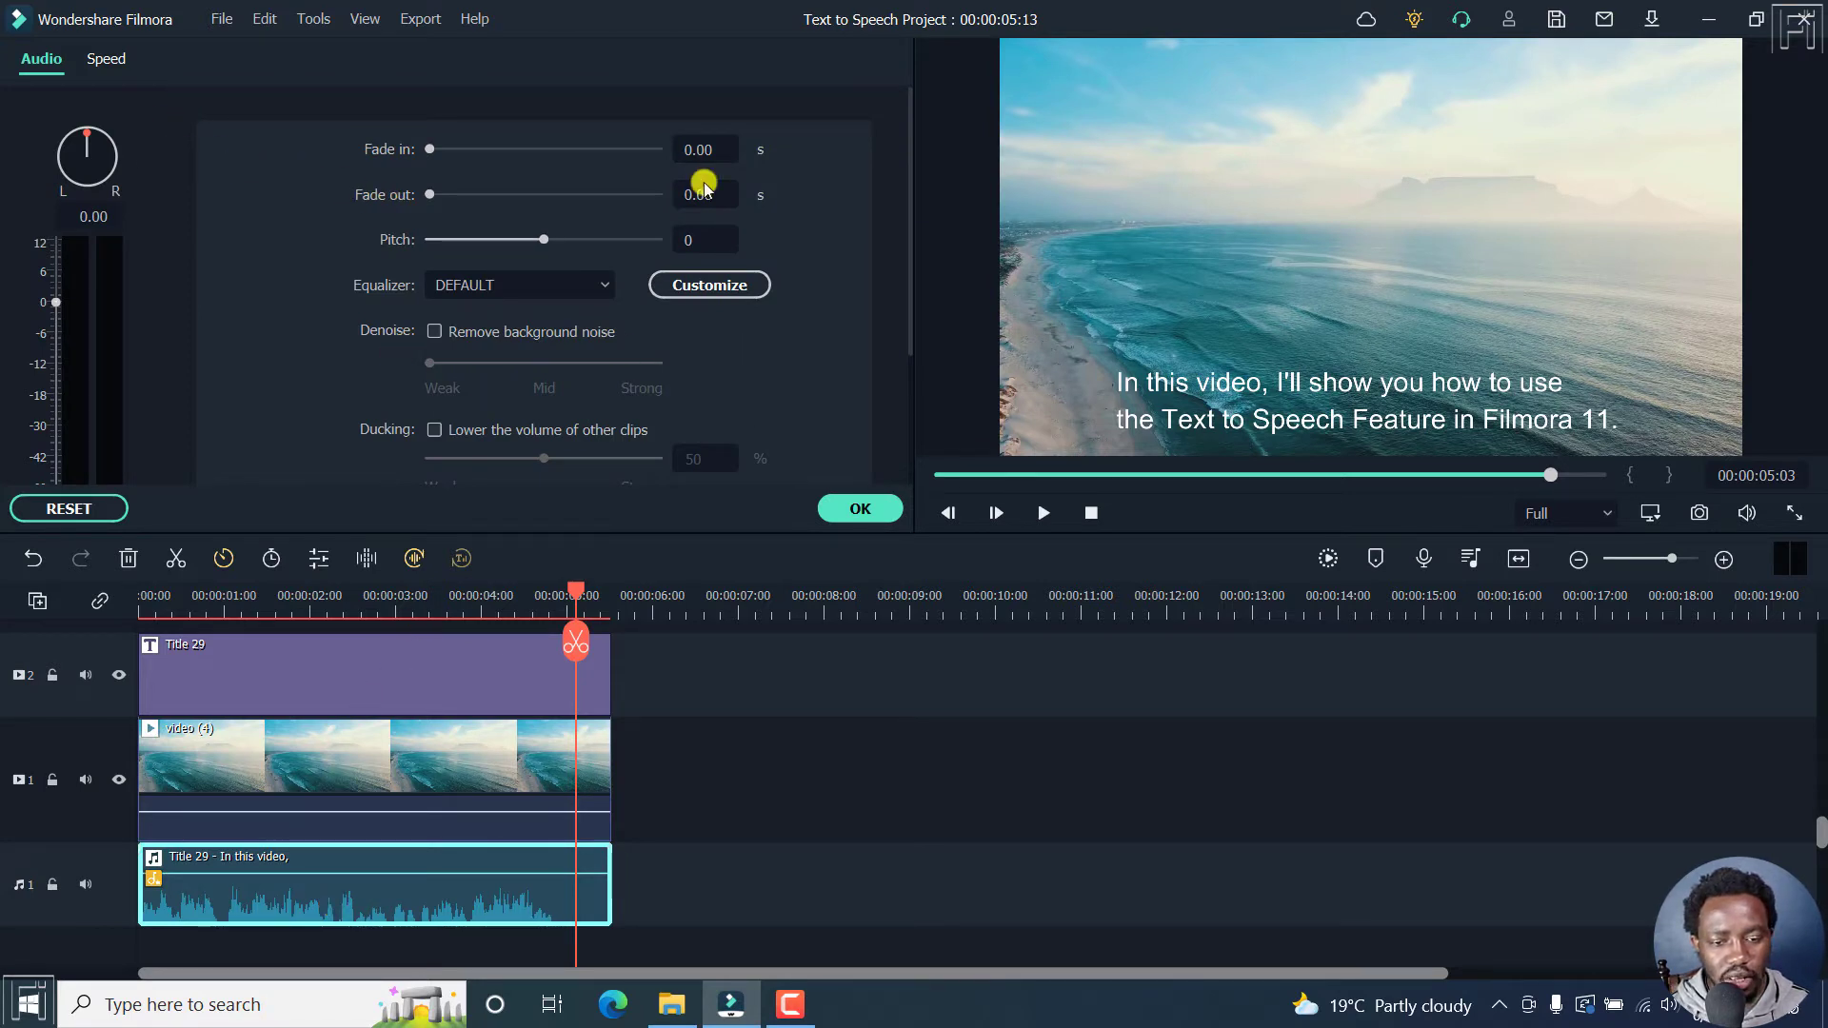
{"action": "left_click_drag", "start_coordinate": [912, 147], "coordinate": [912, 312]}
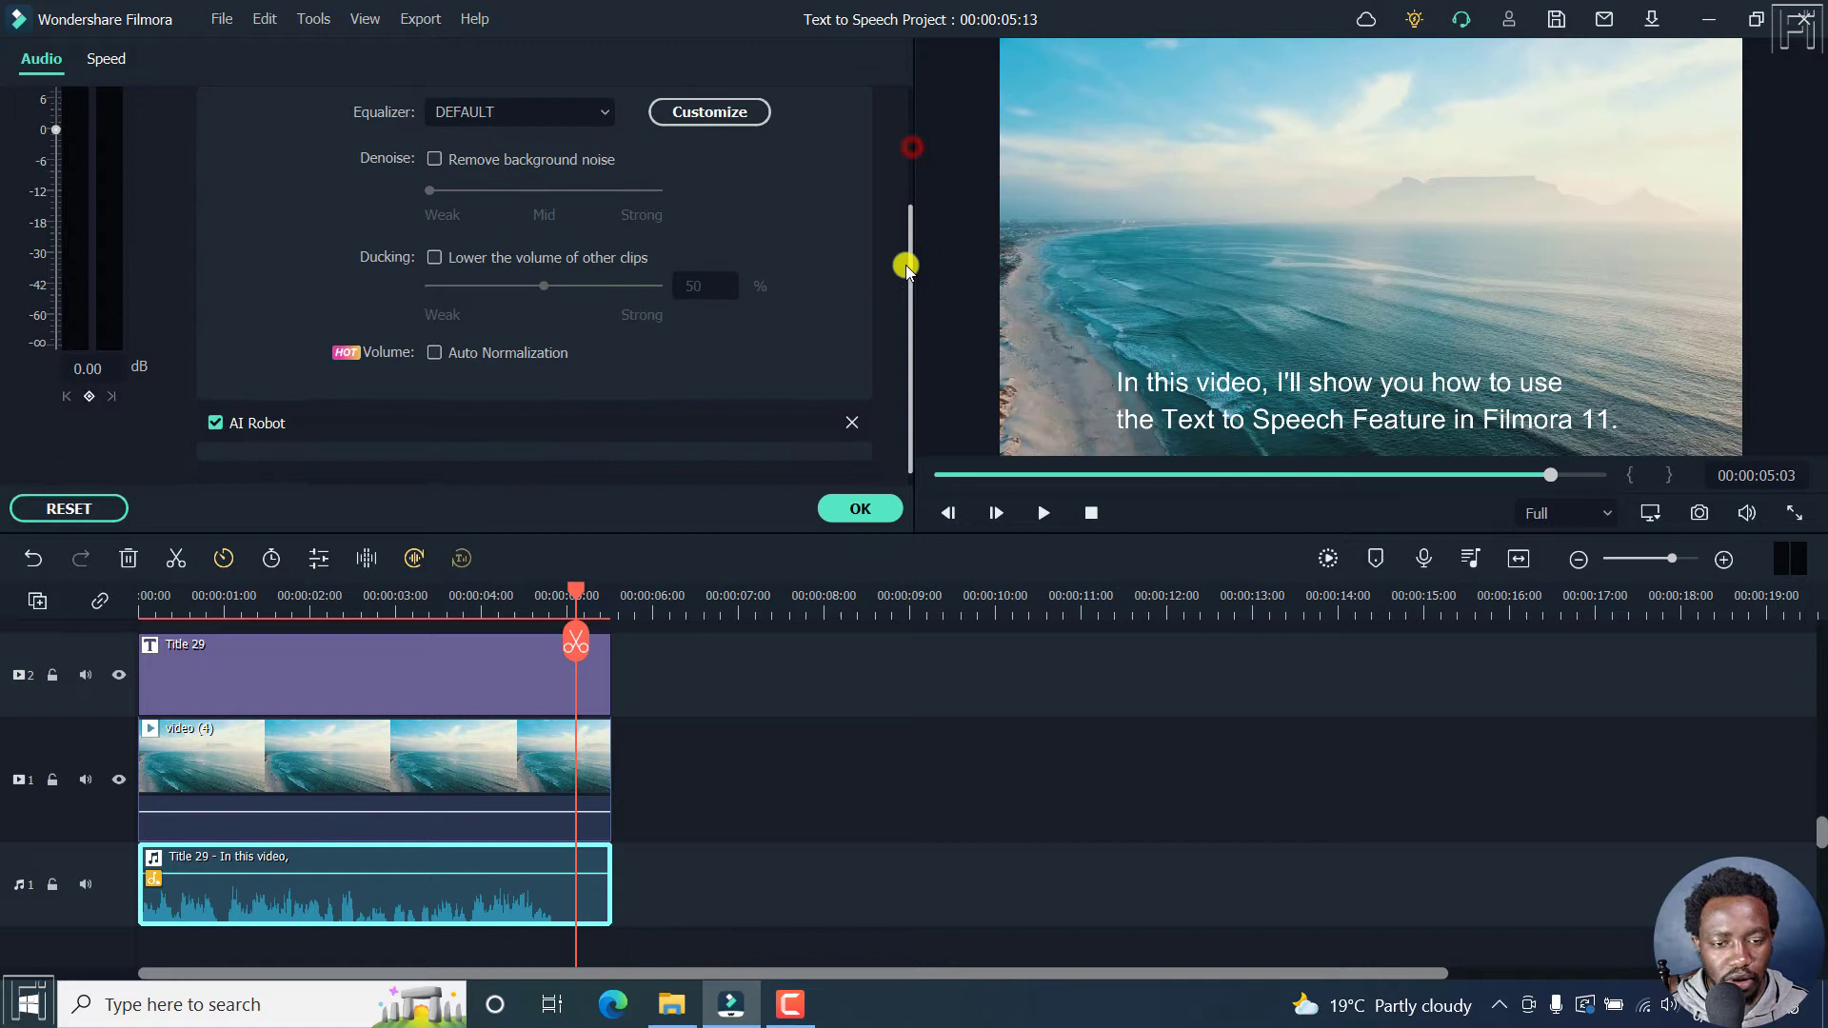
{"action": "left_click", "coordinate": [215, 407]}
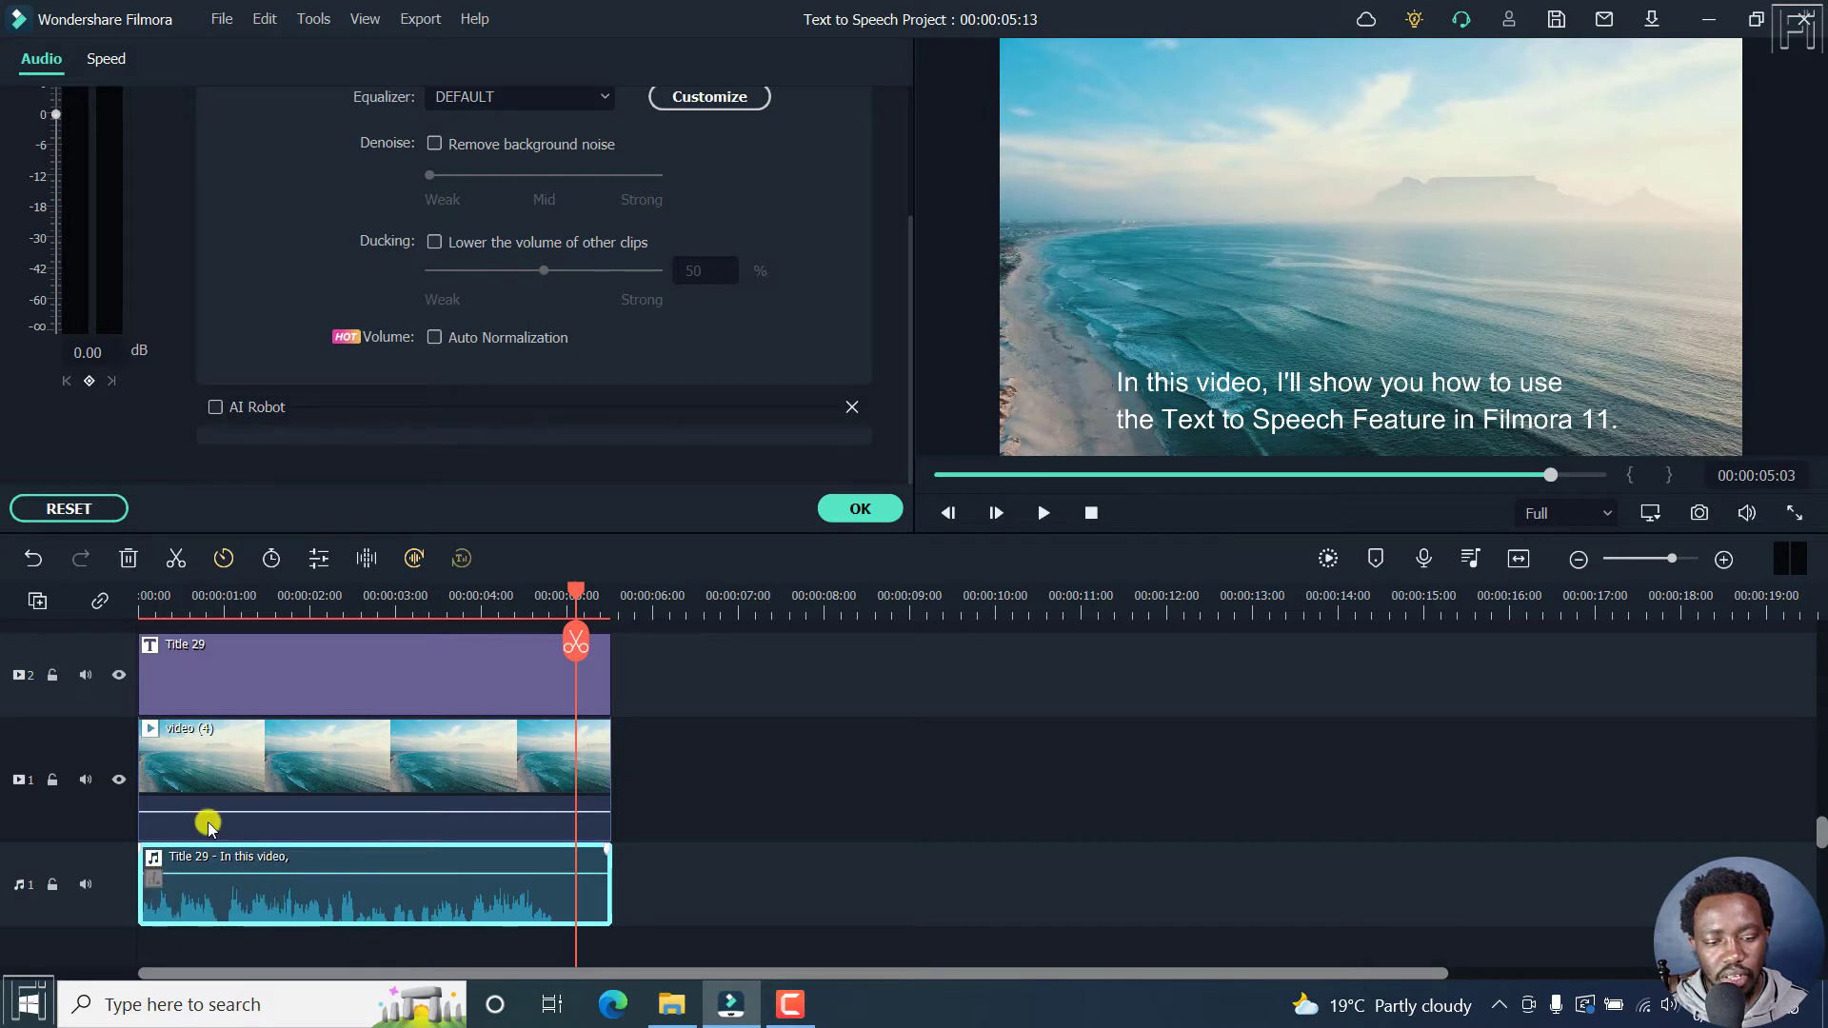
{"action": "left_click_drag", "start_coordinate": [578, 609], "coordinate": [108, 667]}
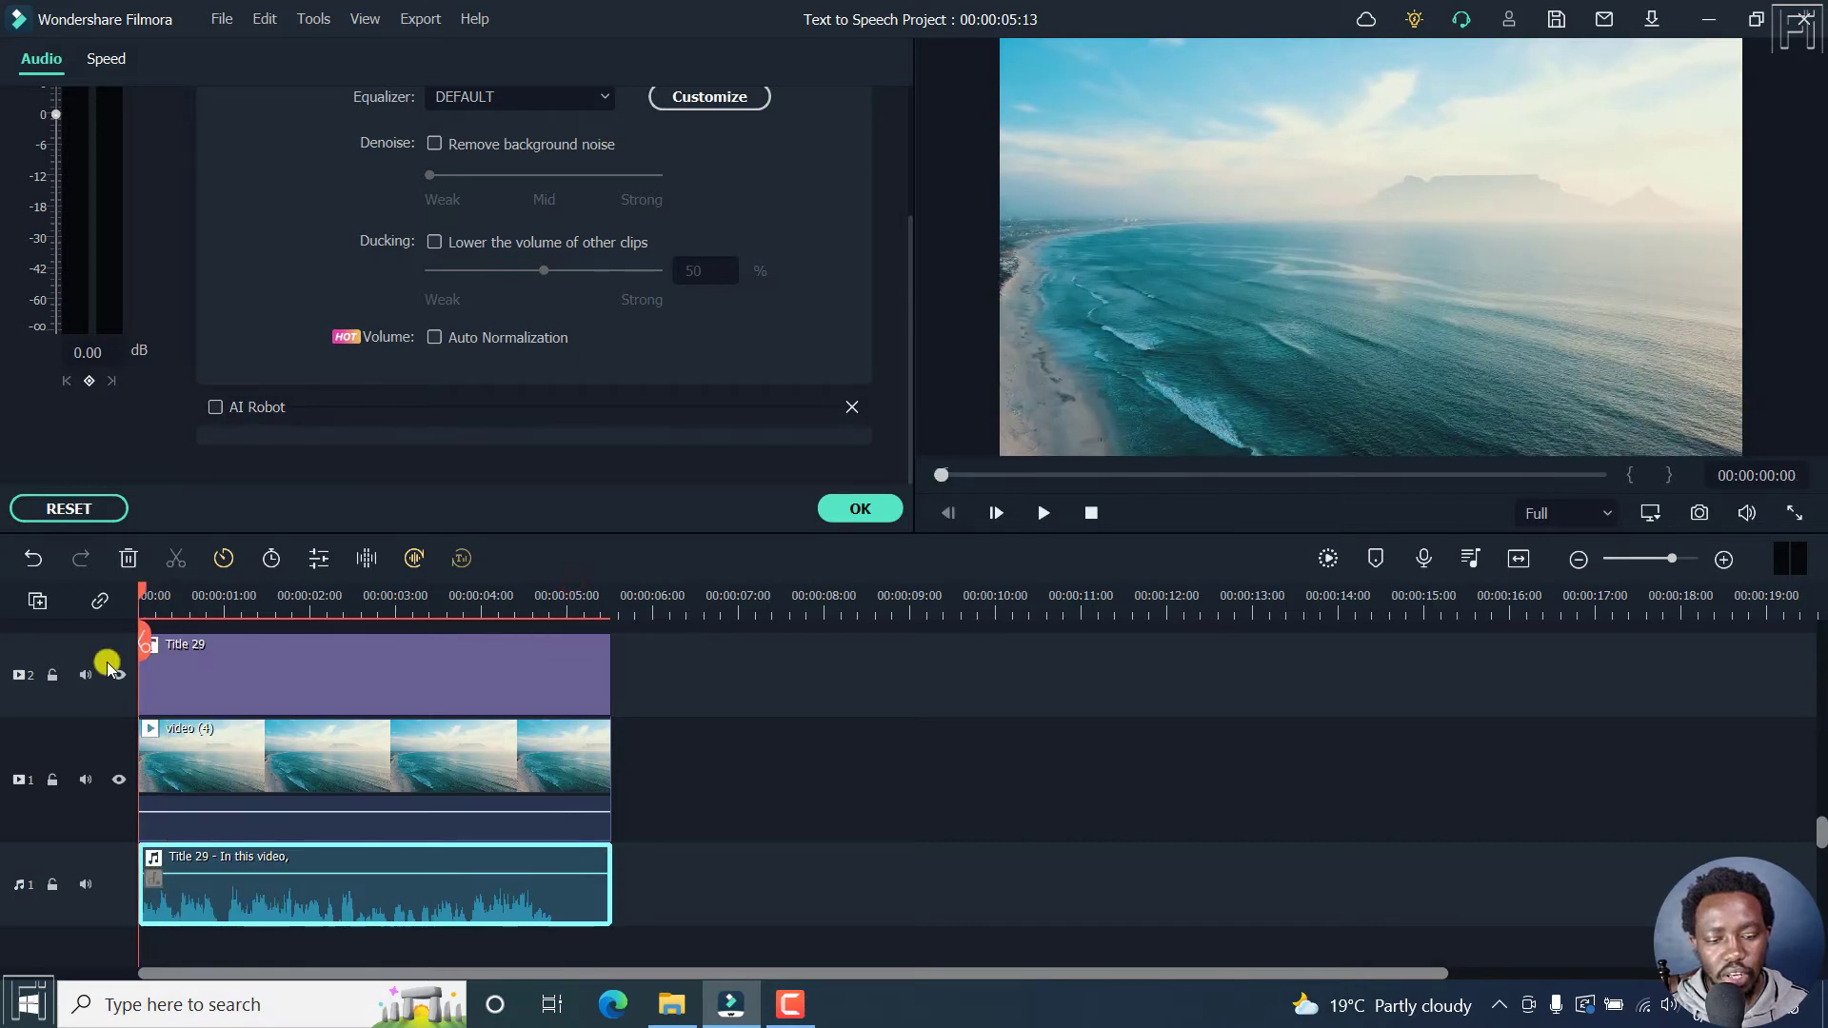
{"action": "key", "text": "space"}
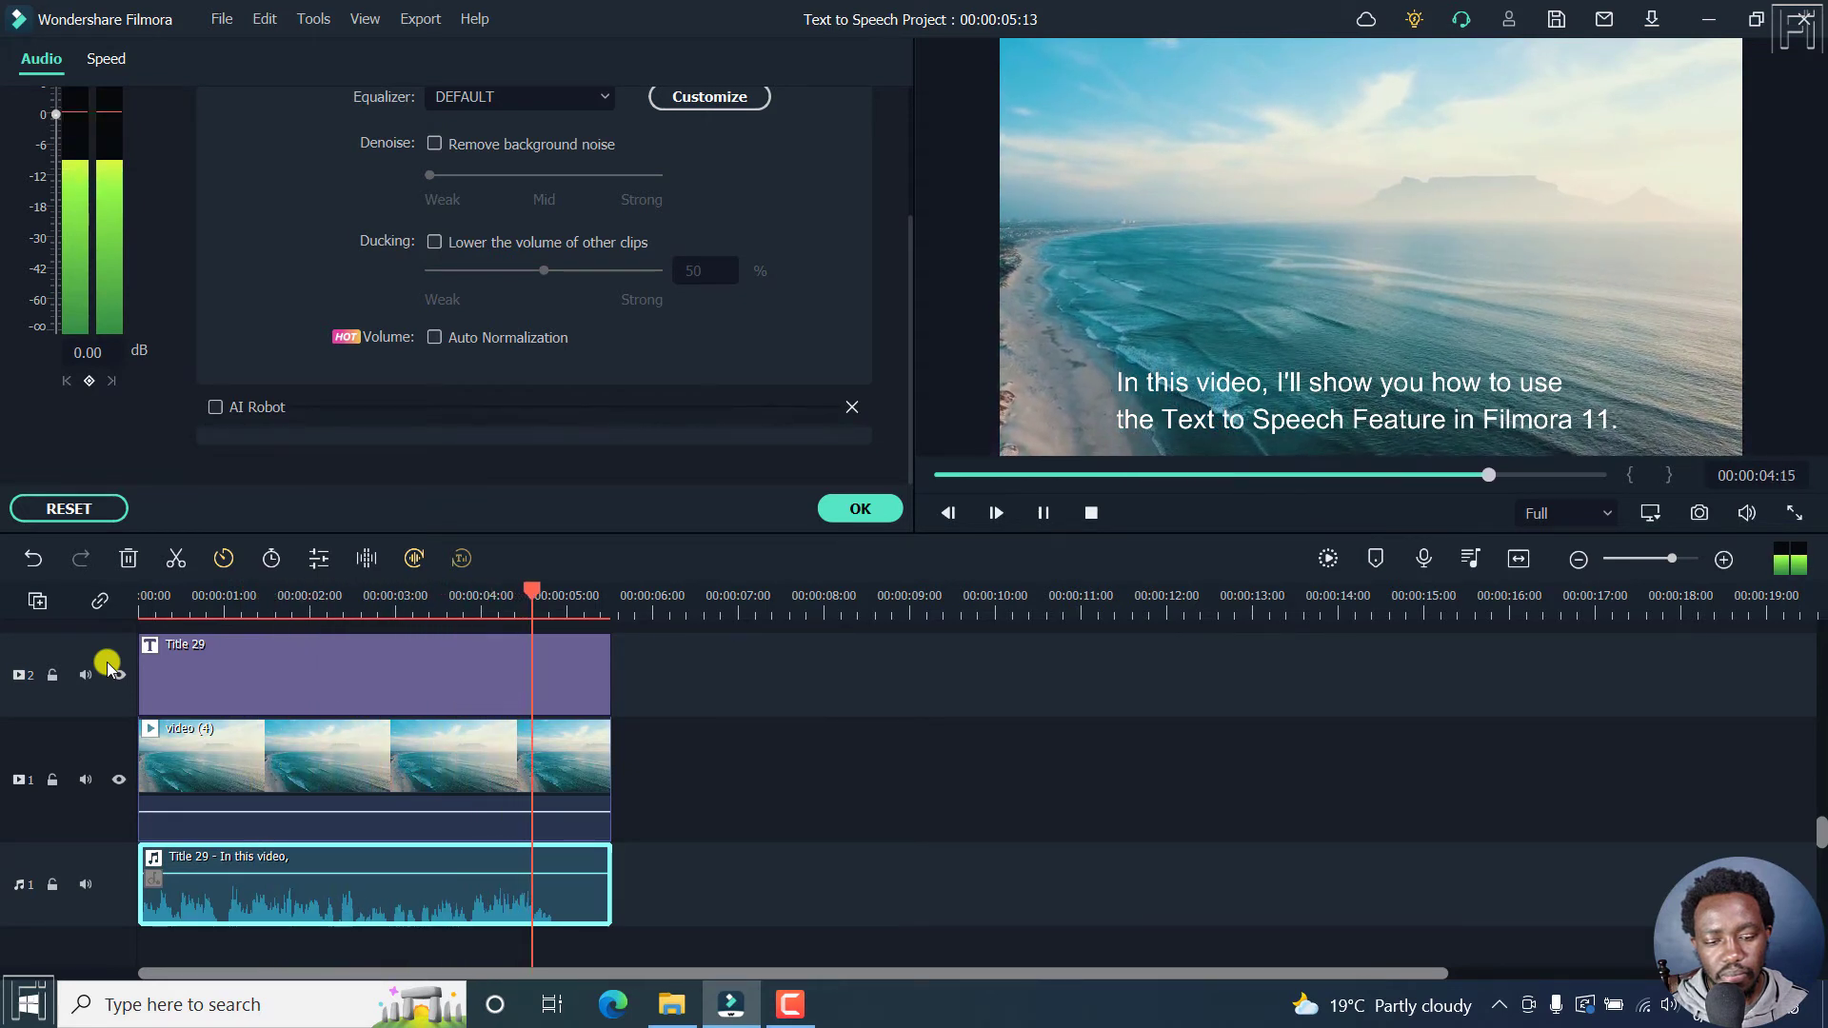
{"action": "key", "text": "space"}
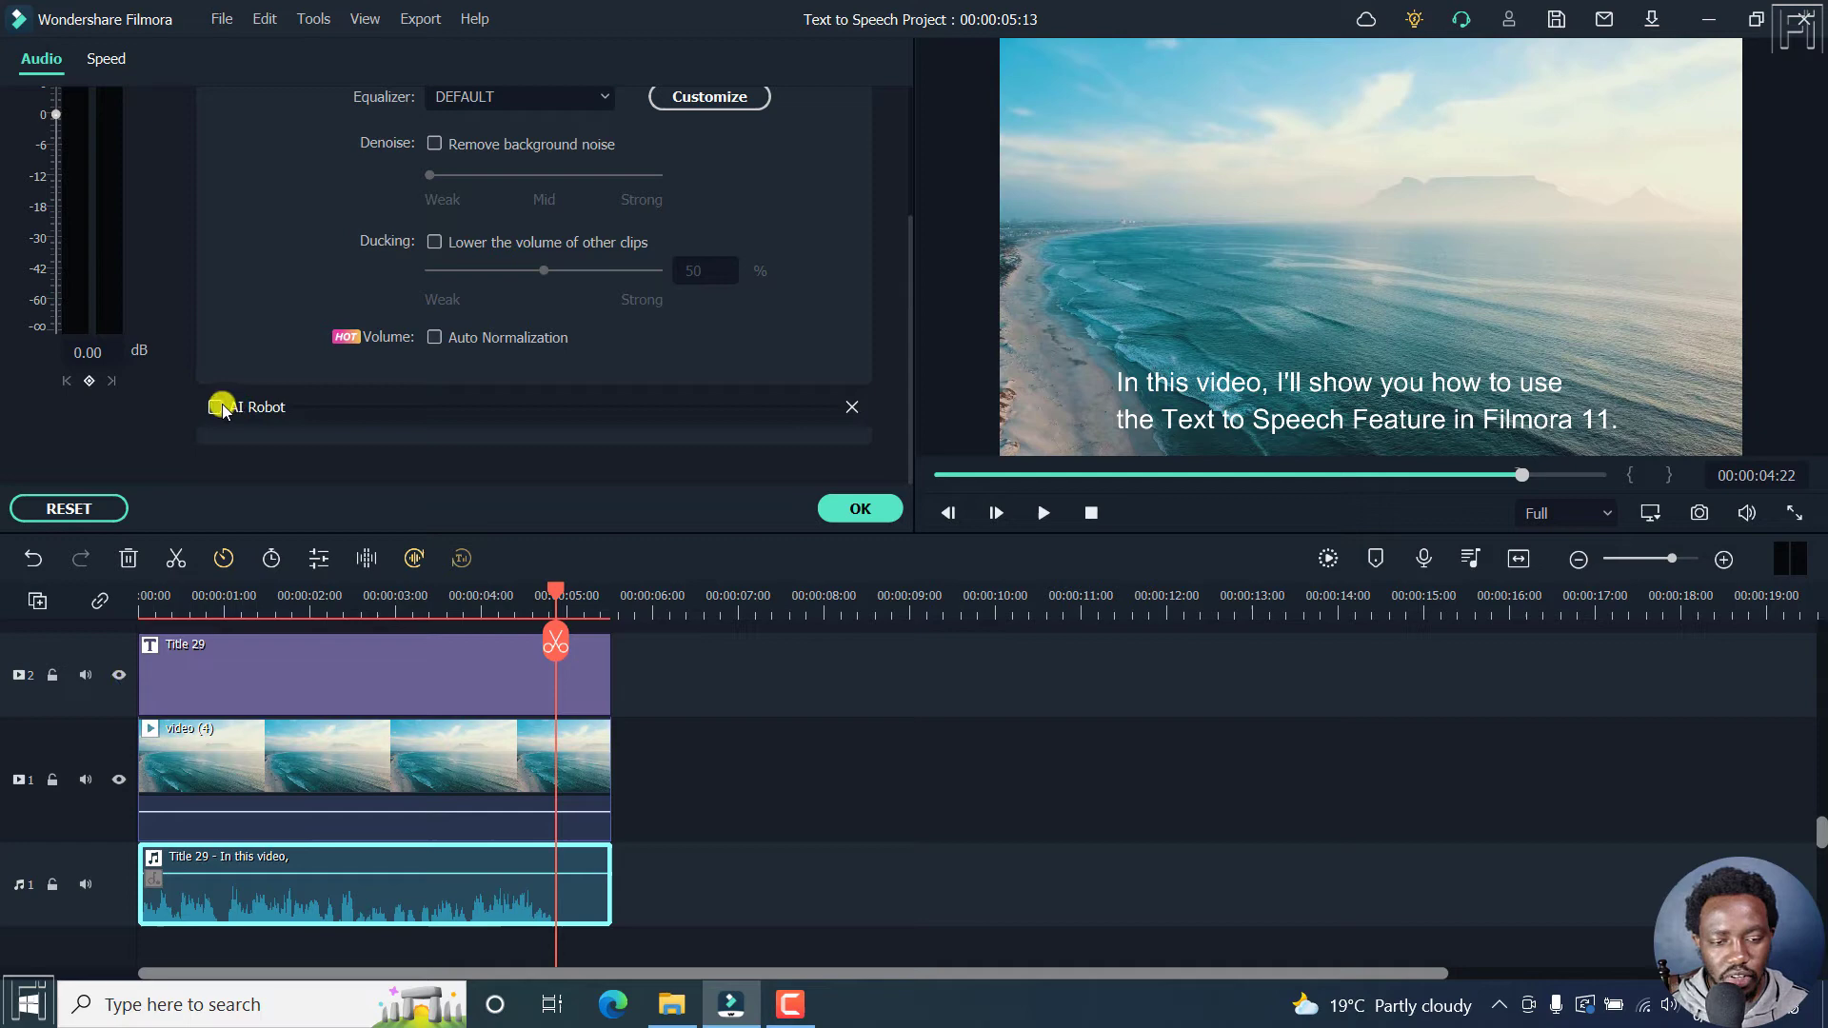
{"action": "left_click", "coordinate": [216, 407]}
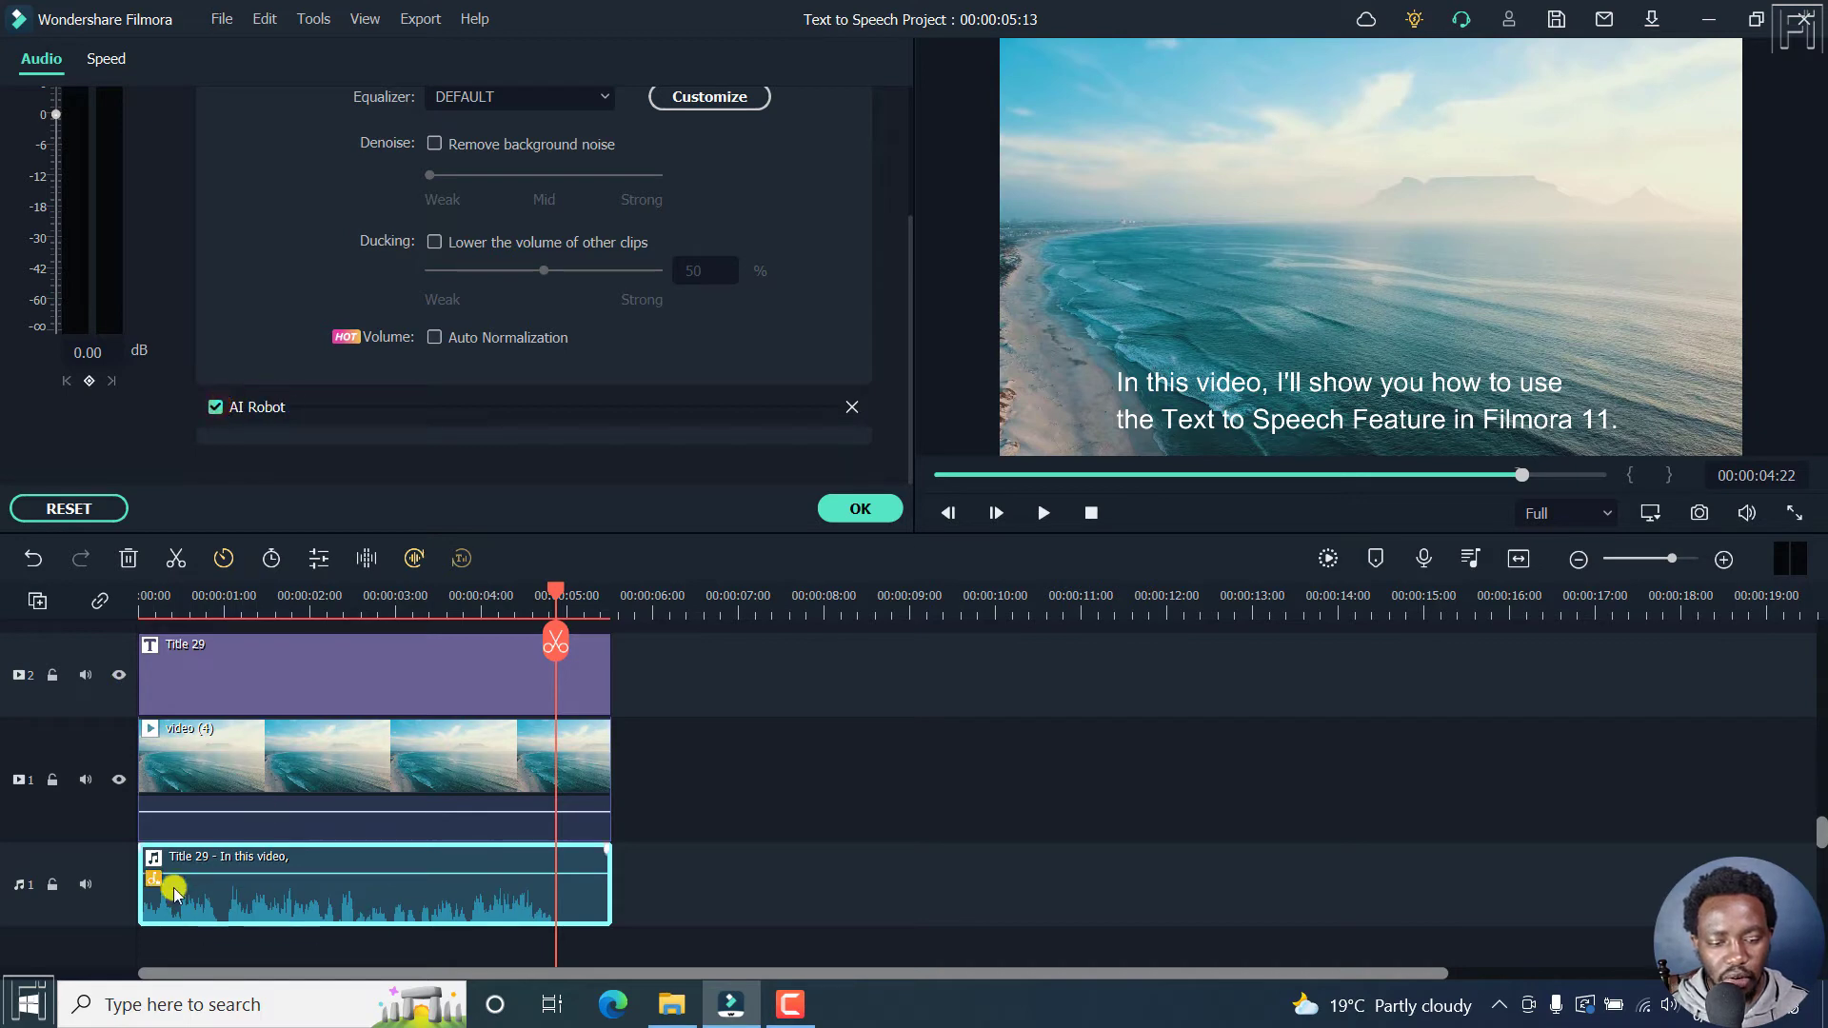
Place the 'How to Use…' screen recording after the ocean clip on track 1 and preview it
{"action": "left_click", "coordinate": [872, 509]}
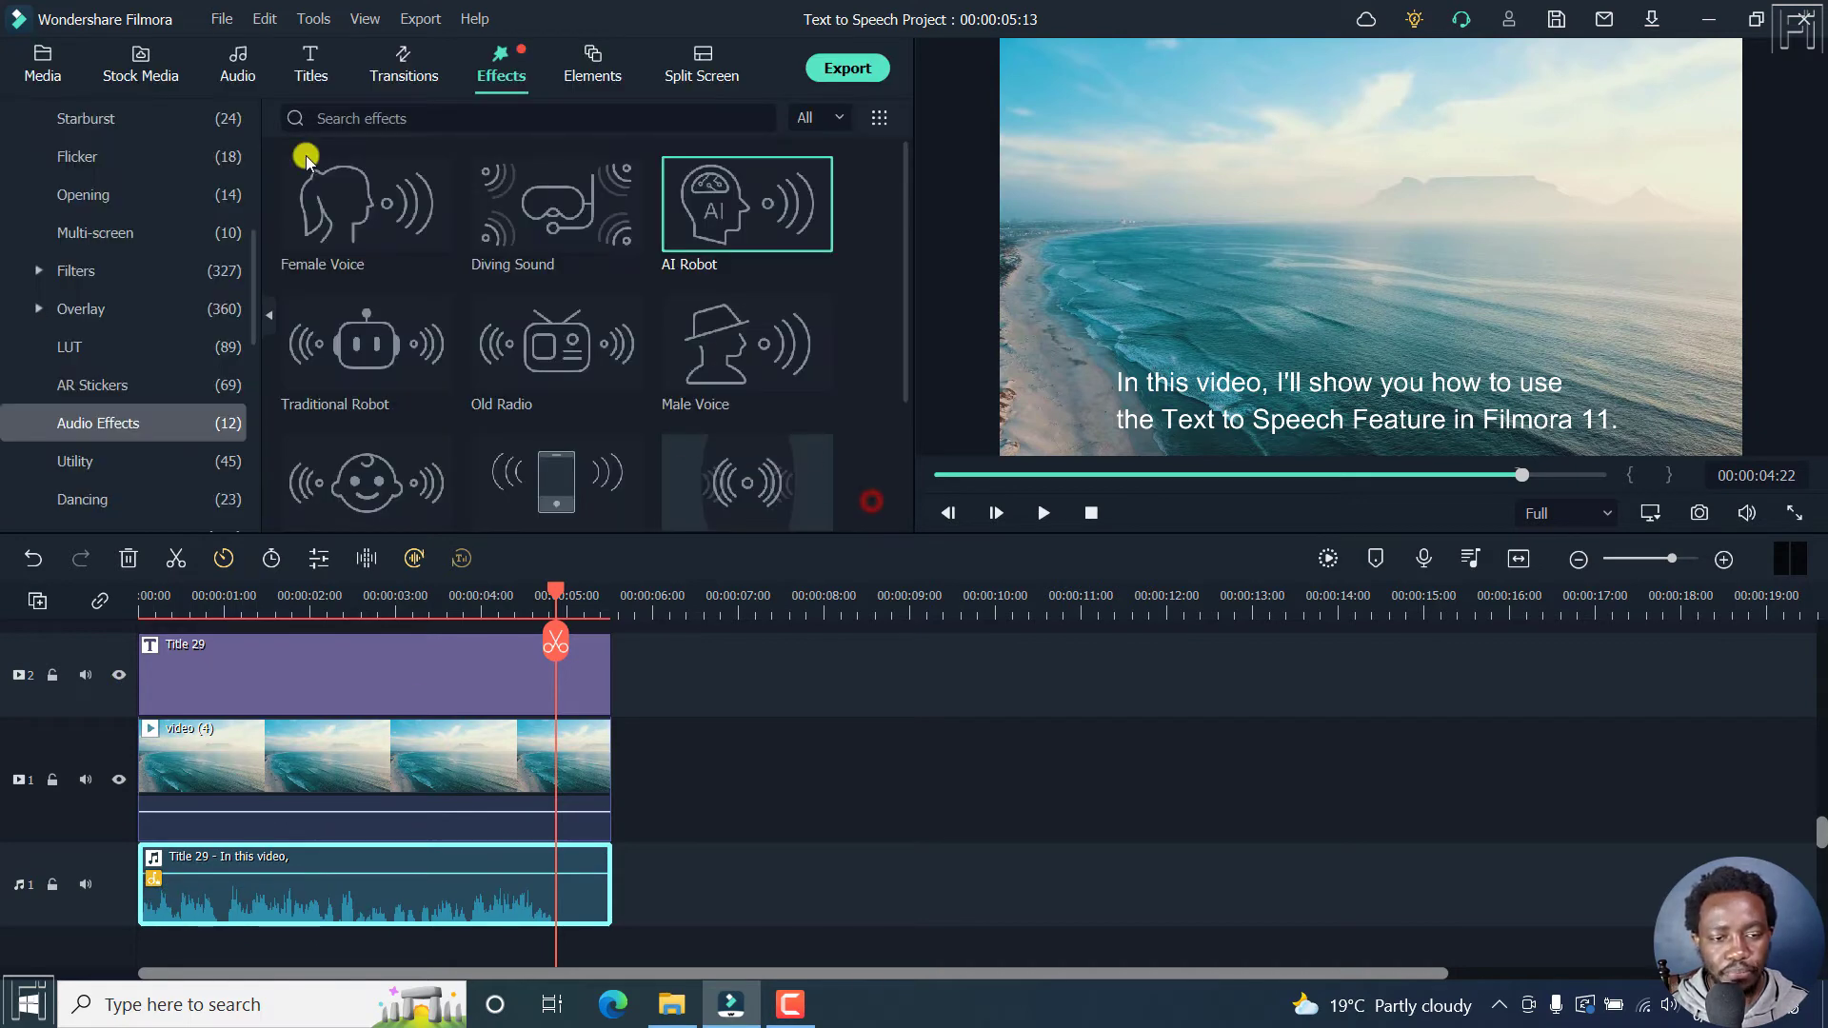
{"action": "left_click", "coordinate": [41, 76]}
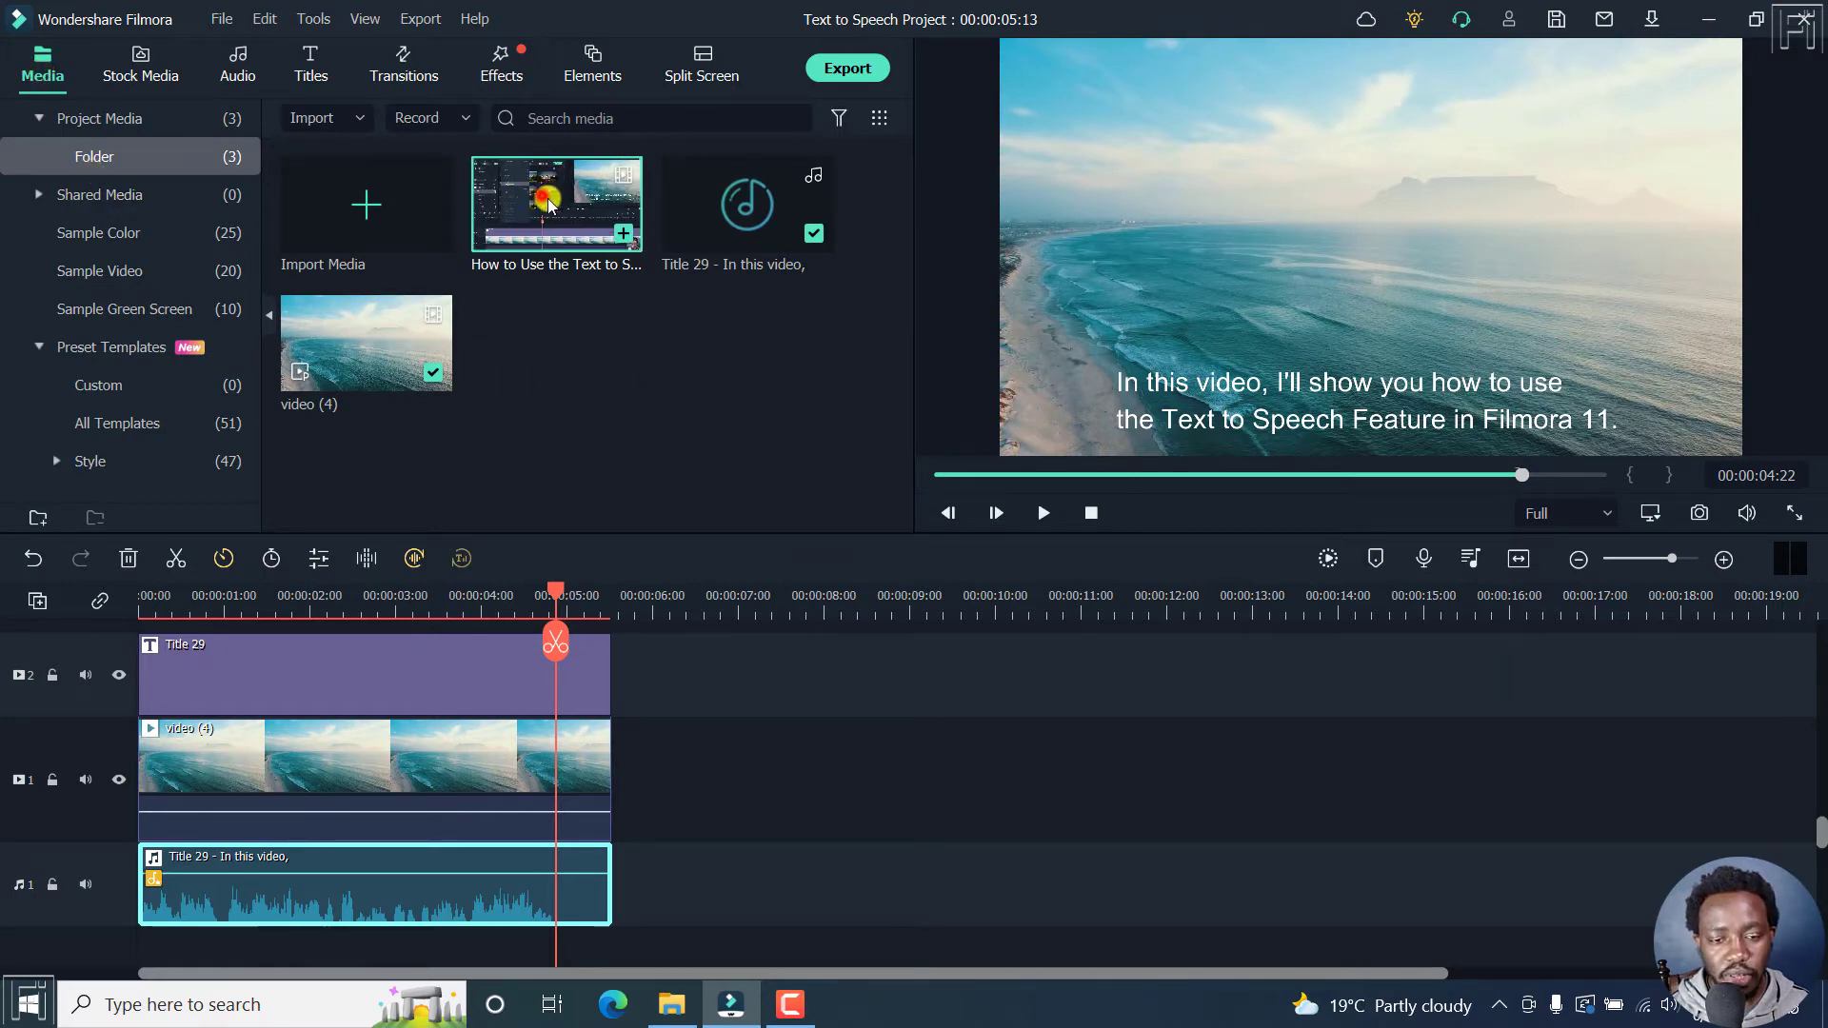
{"action": "left_click_drag", "start_coordinate": [548, 204], "coordinate": [632, 860]}
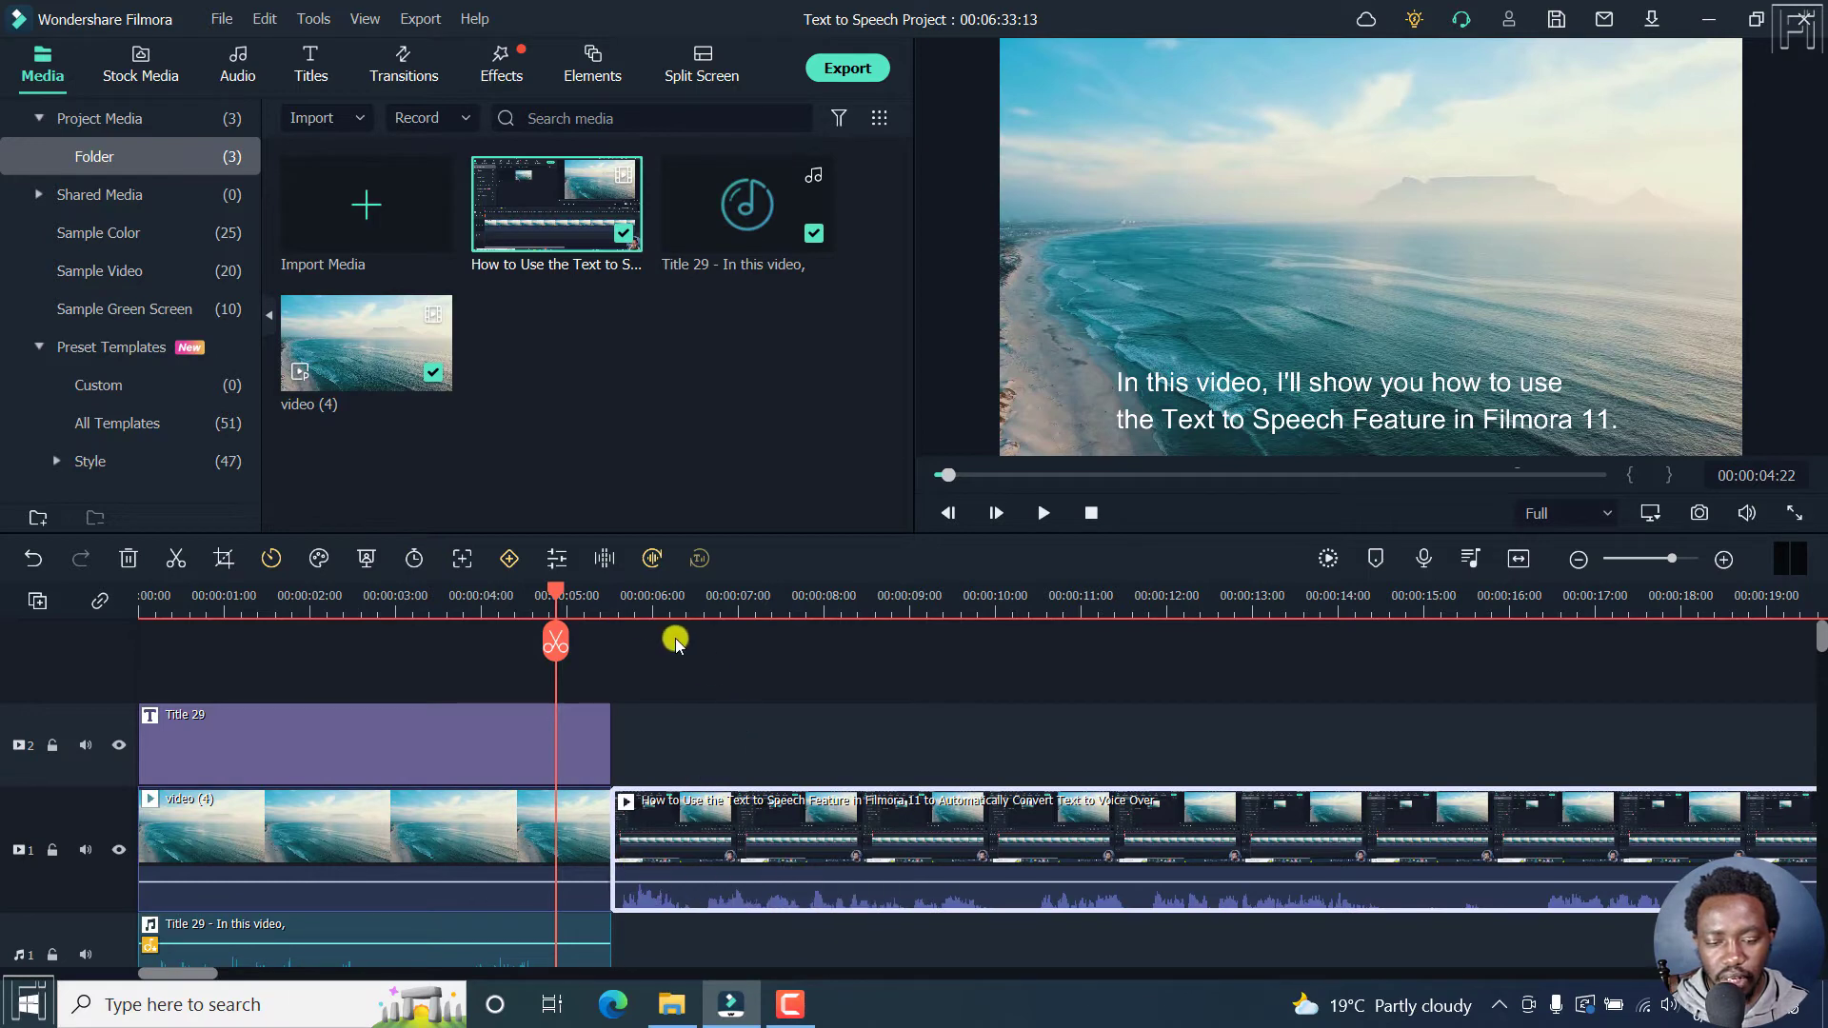
{"action": "left_click", "coordinate": [607, 598]}
{"action": "key", "text": "space"}
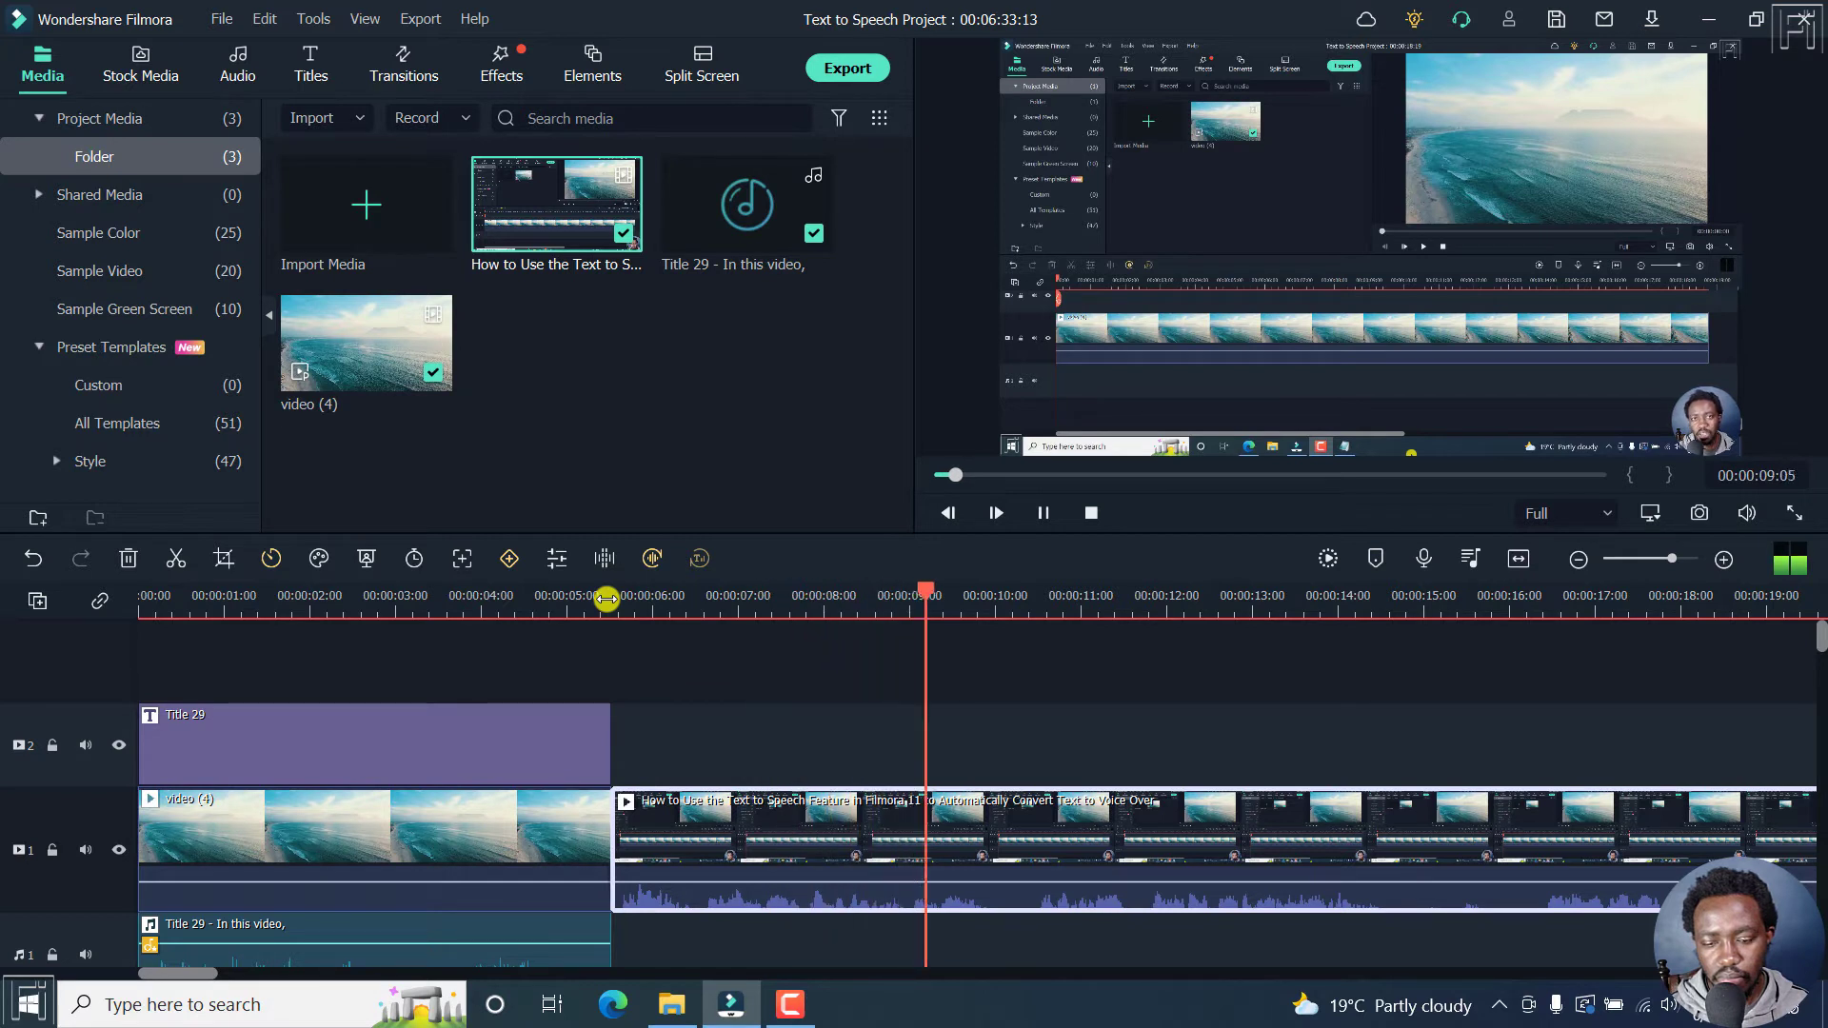
{"action": "key", "text": "space"}
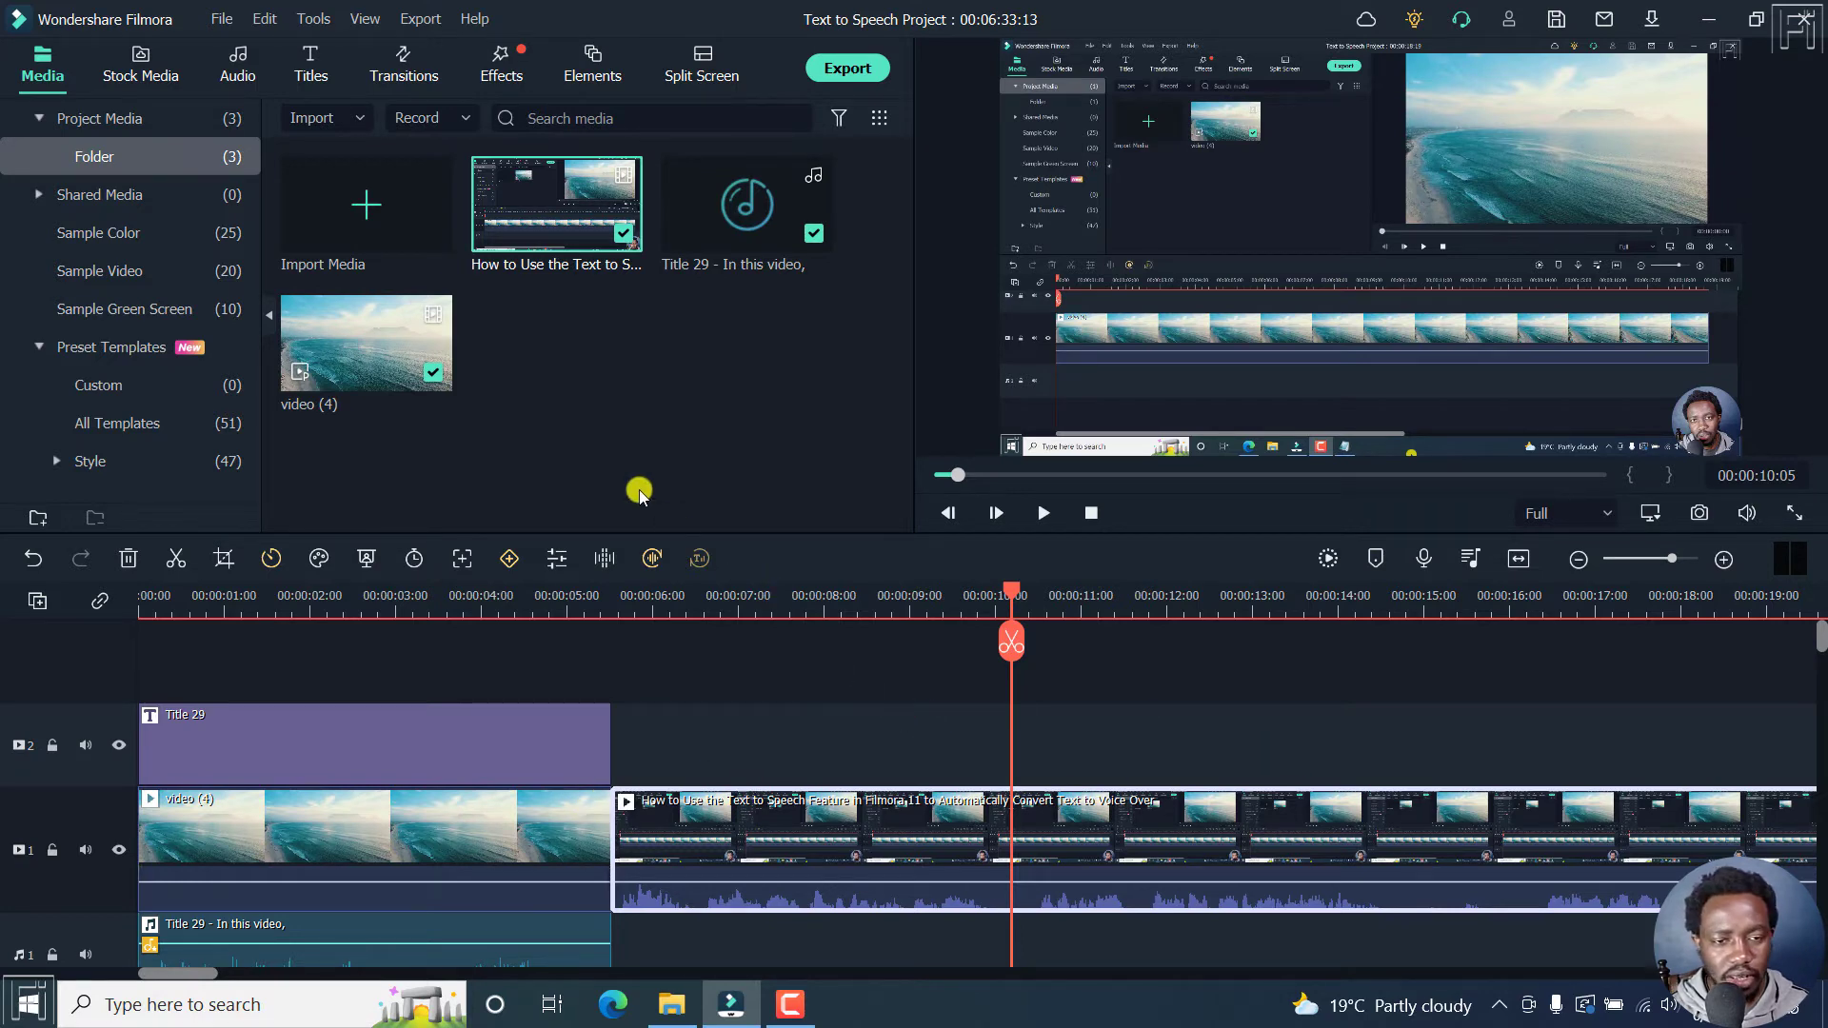
Apply the Big Room audio effect to the long voice-over clip
{"action": "left_click", "coordinate": [500, 62]}
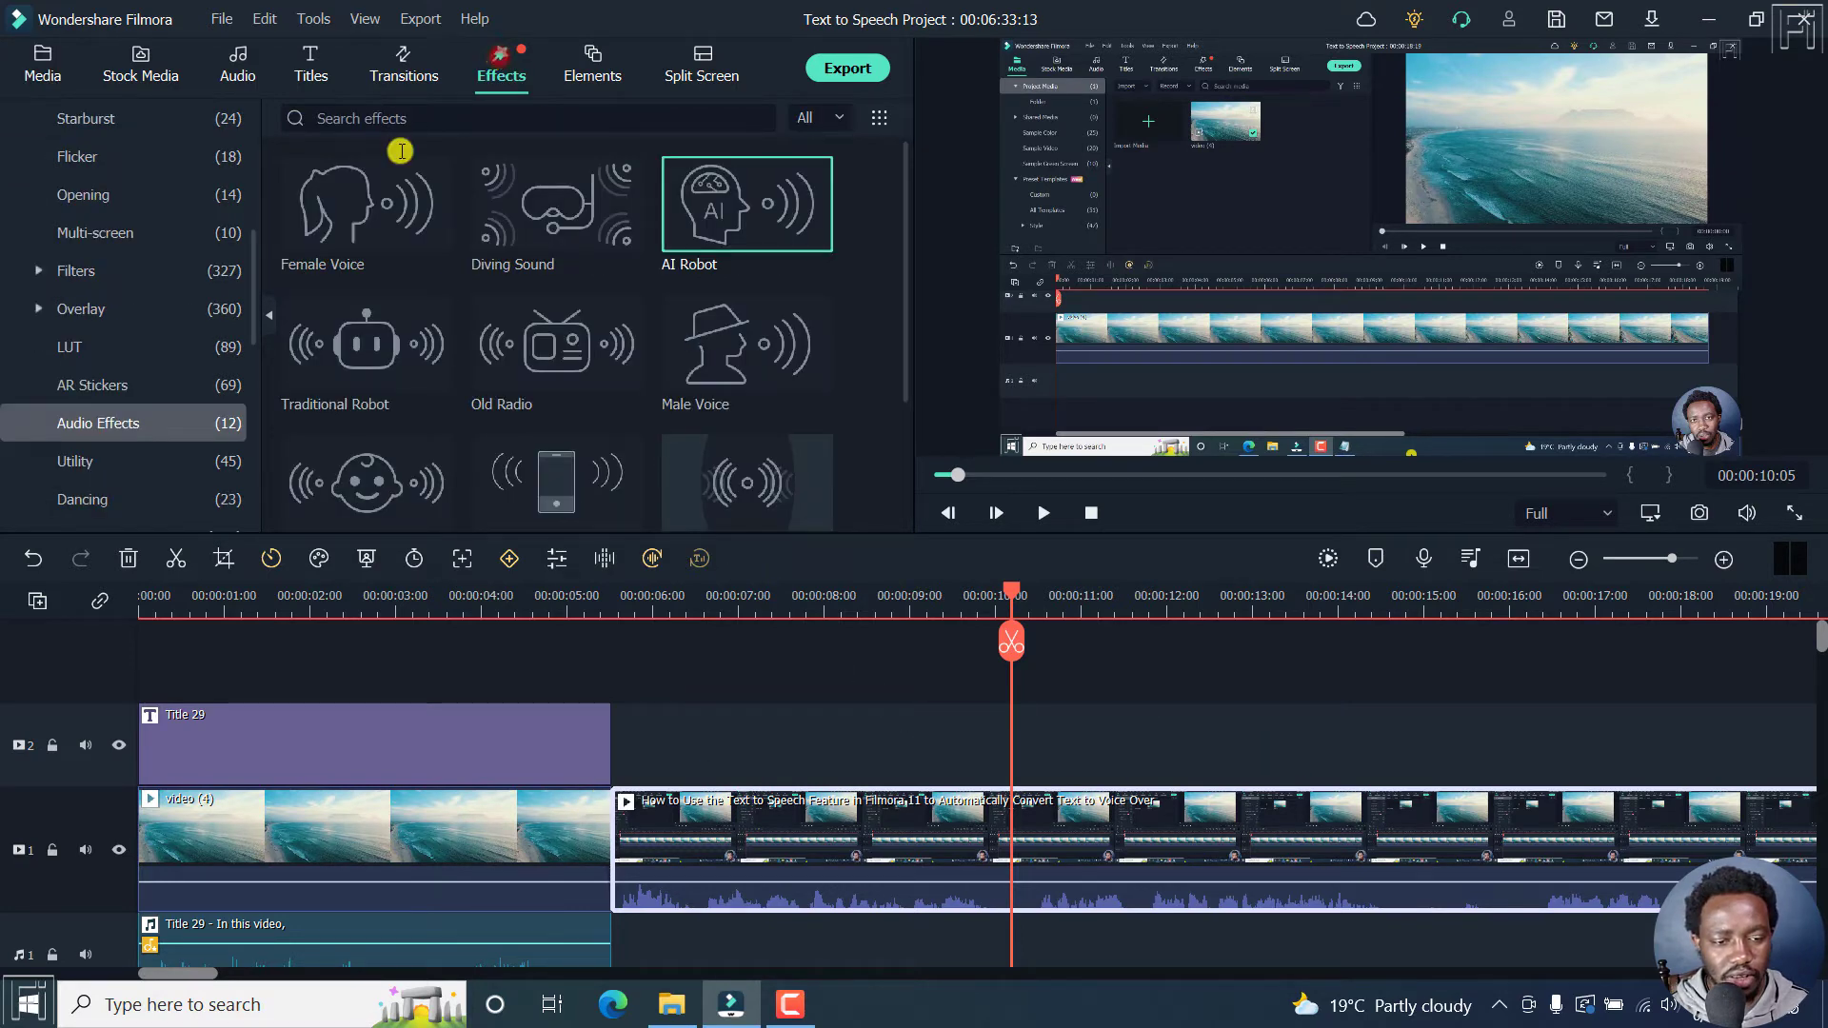
{"action": "left_click", "coordinate": [106, 425]}
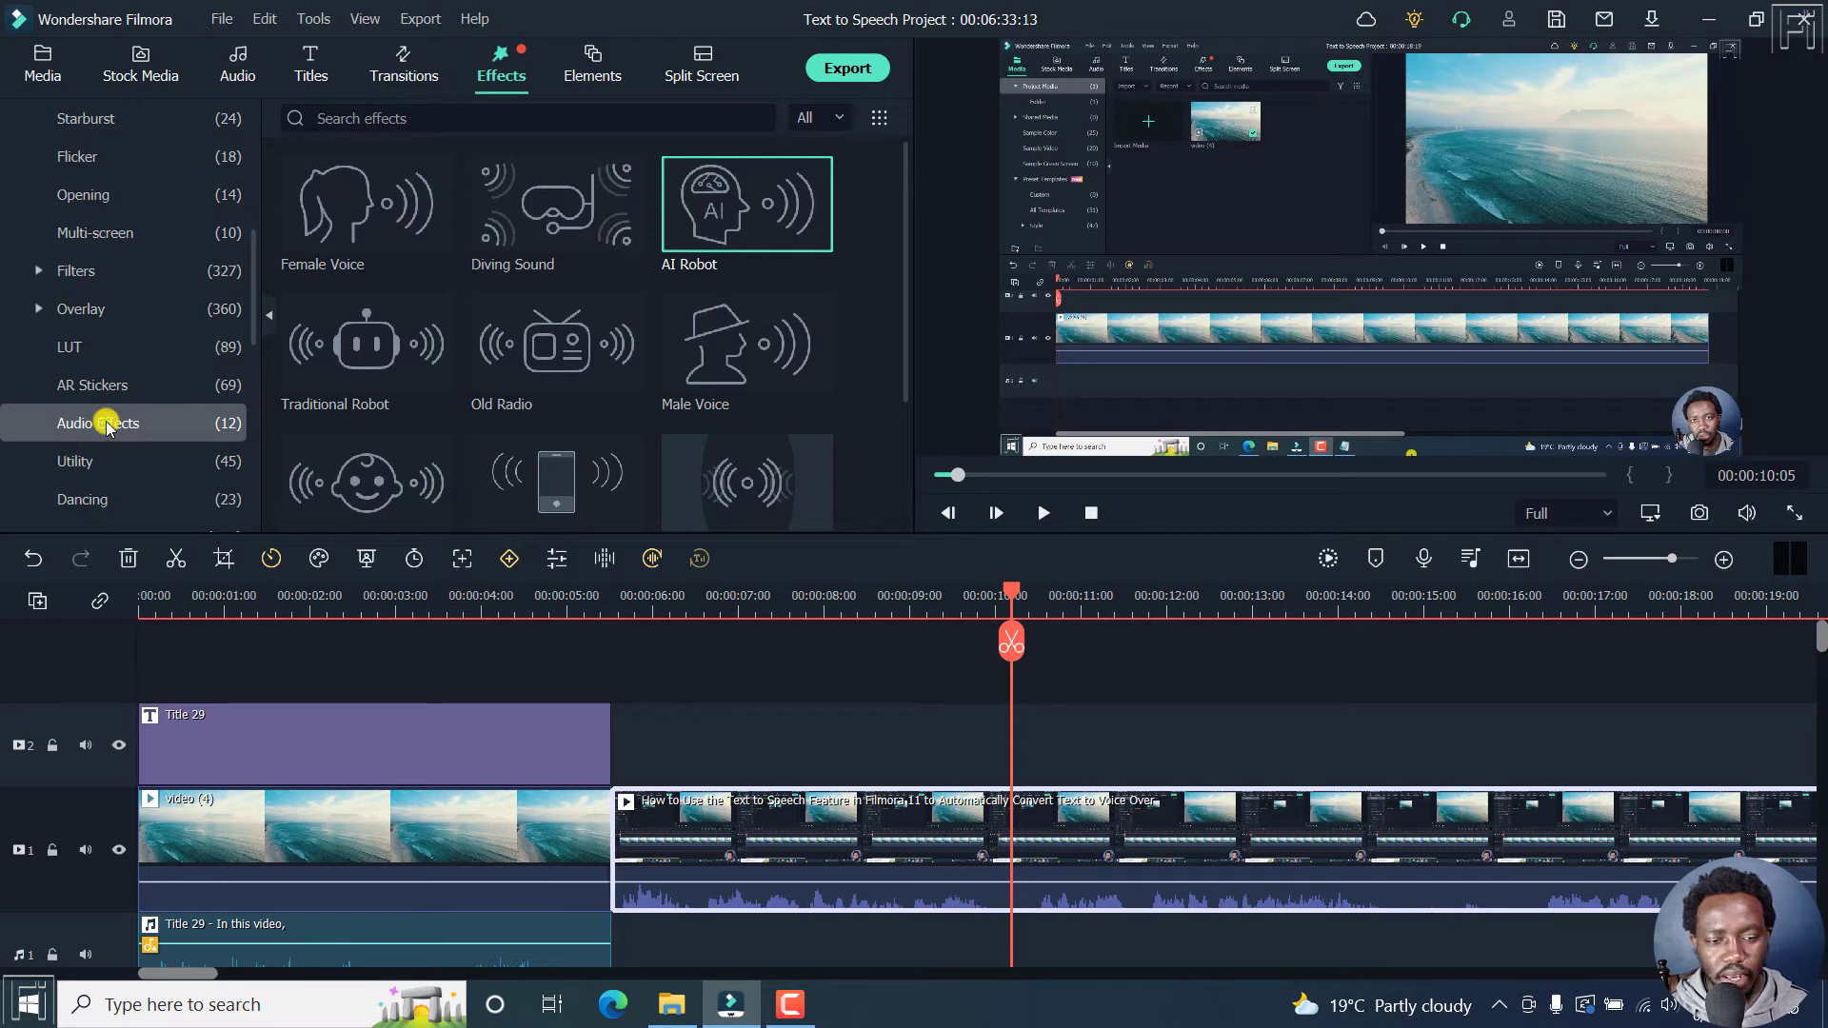
{"action": "left_click_drag", "start_coordinate": [905, 261], "coordinate": [901, 427]}
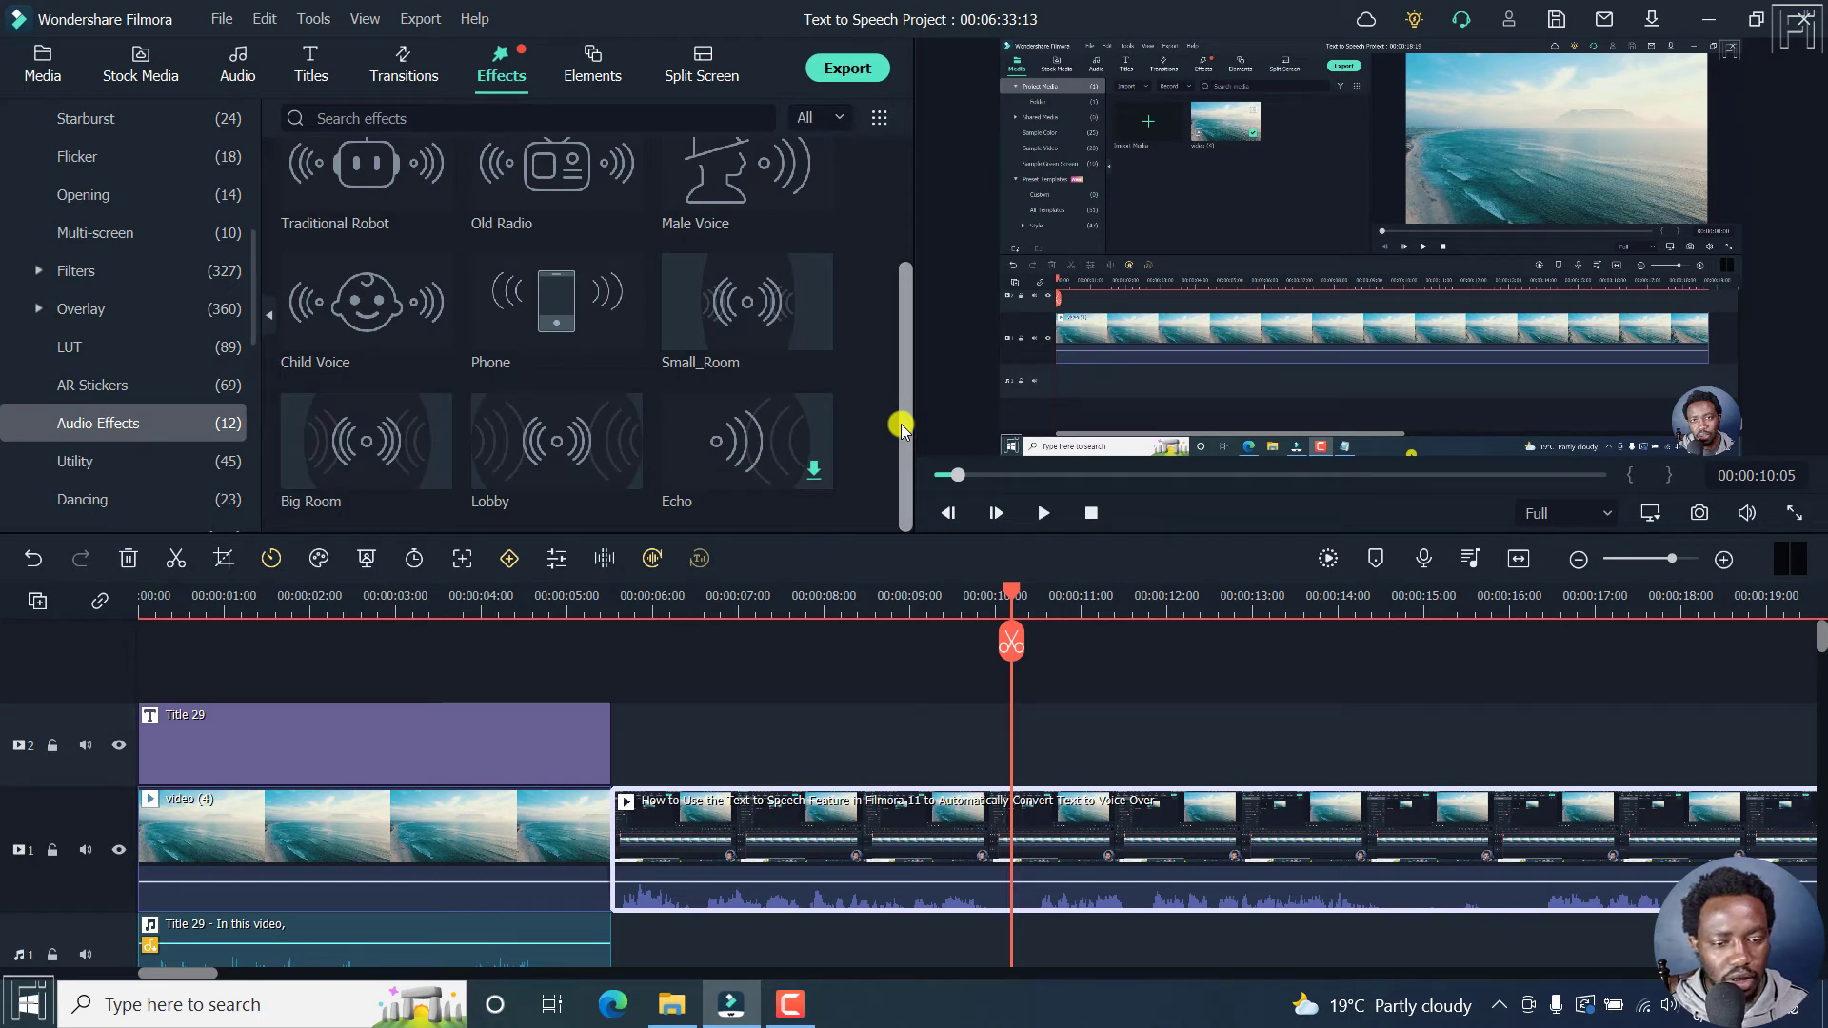
{"action": "mouse_move", "coordinate": [363, 446]}
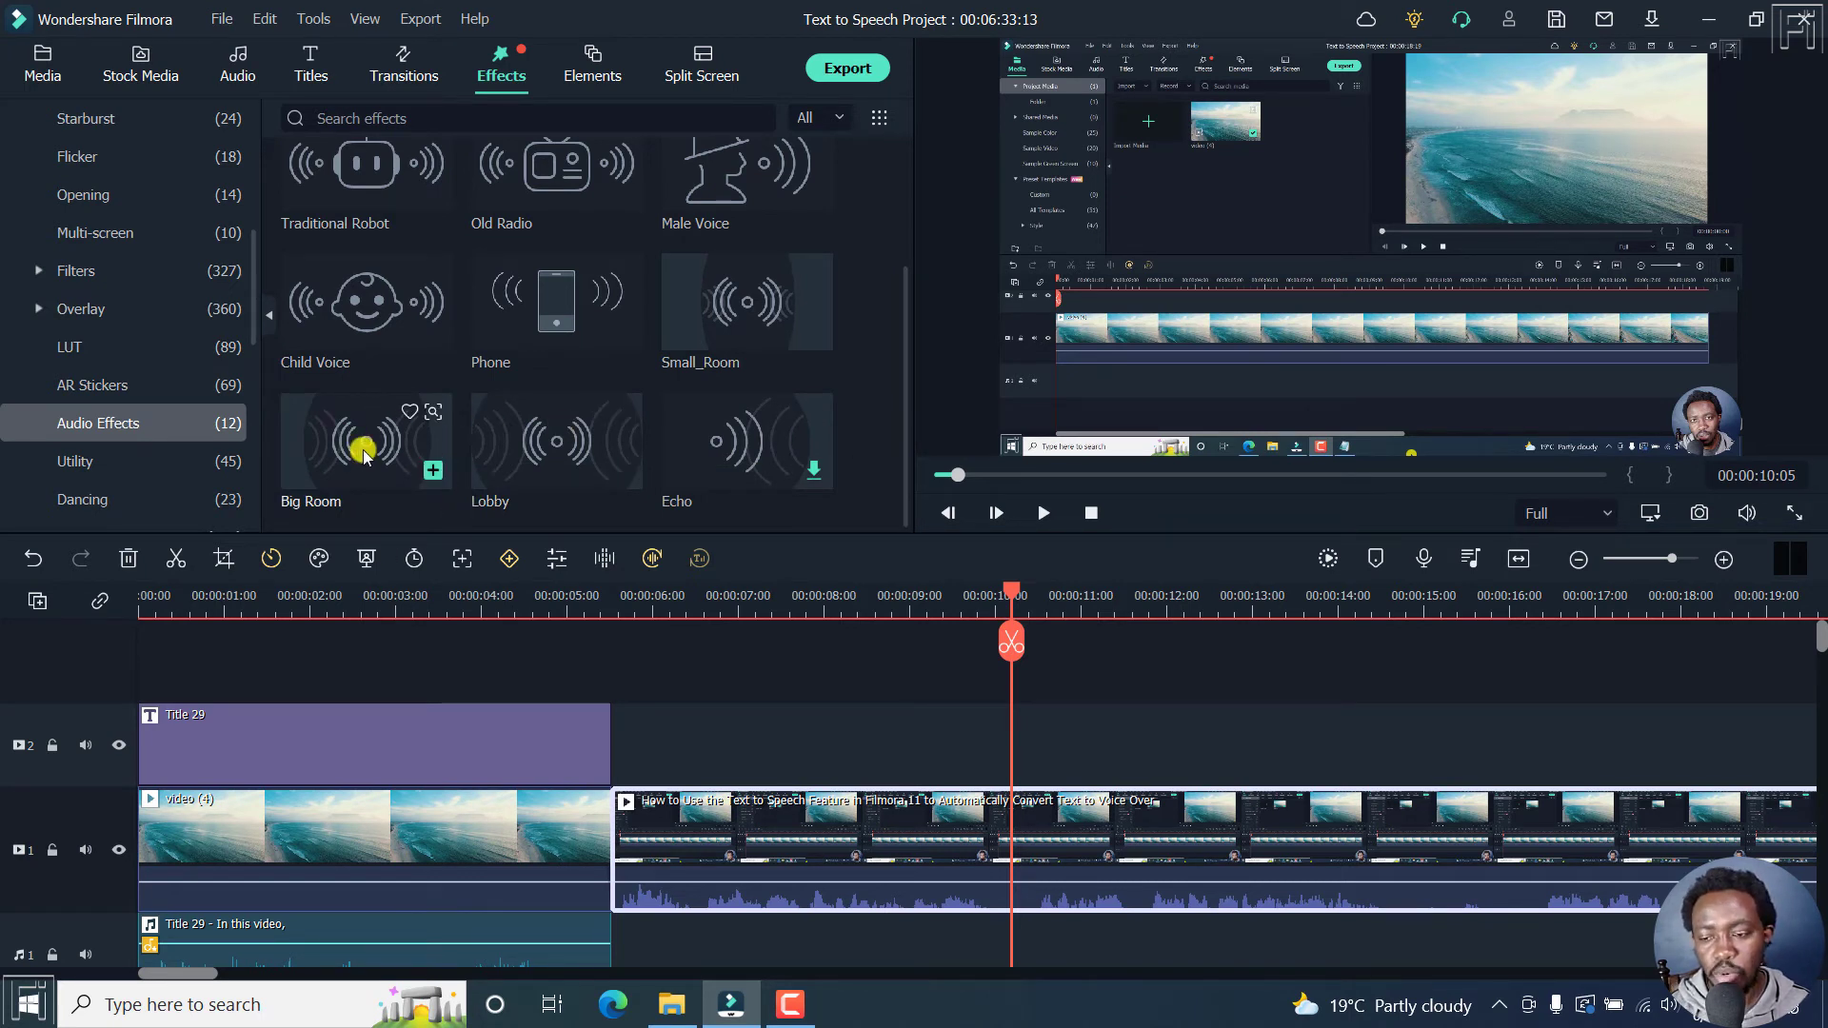
{"action": "left_click_drag", "start_coordinate": [363, 452], "coordinate": [810, 851]}
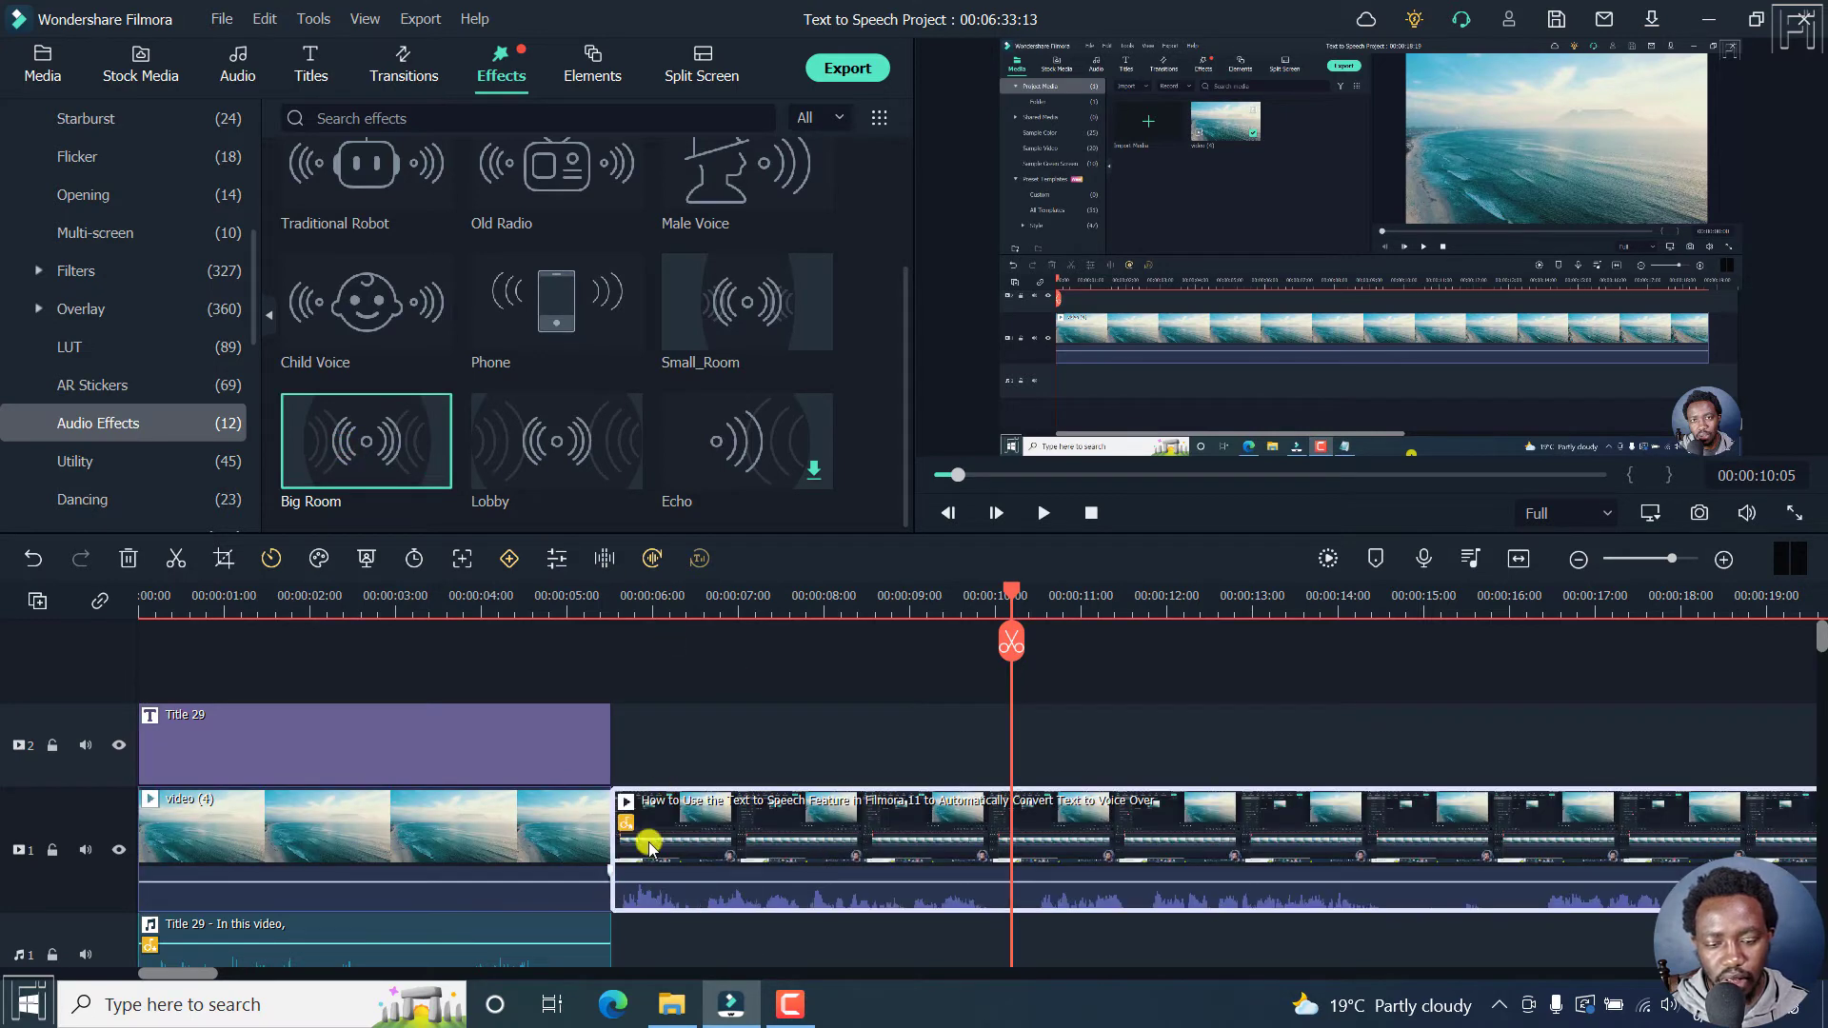
Play the voice-over from the clip's start to hear the Big Room effect
{"action": "left_click", "coordinate": [690, 592]}
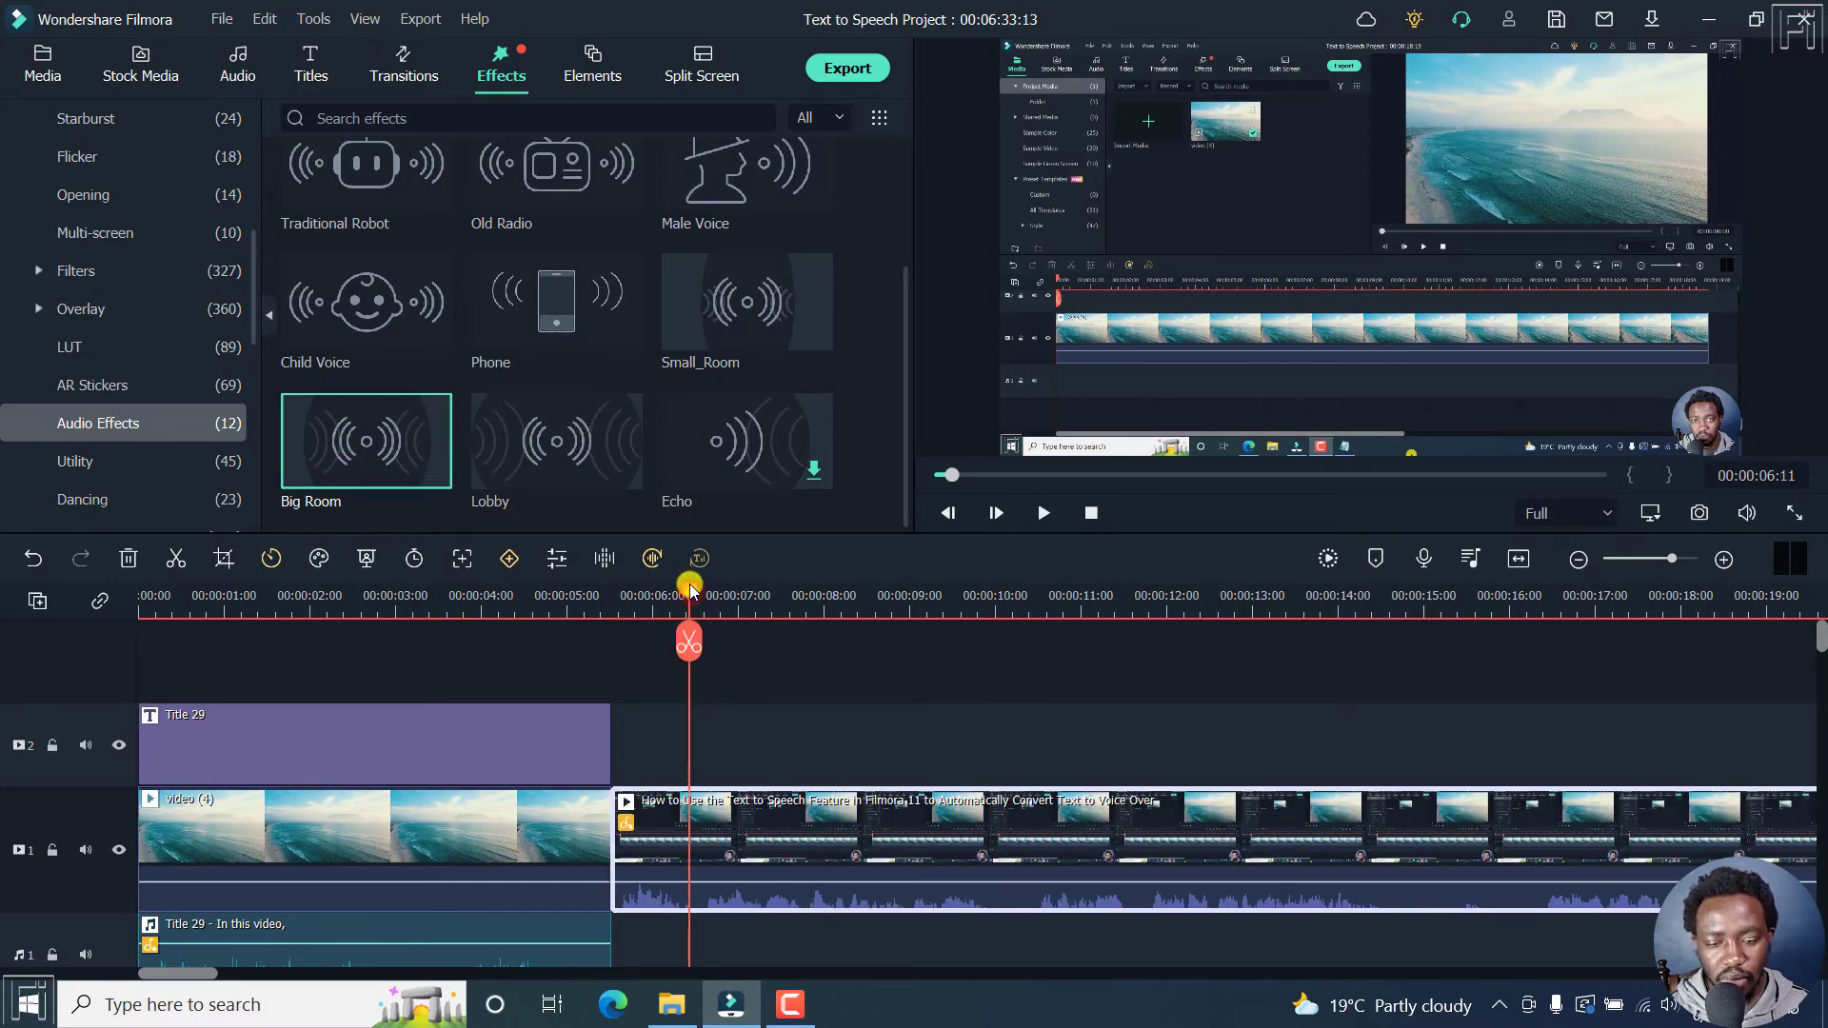
{"action": "left_click_drag", "start_coordinate": [690, 592], "coordinate": [610, 619]}
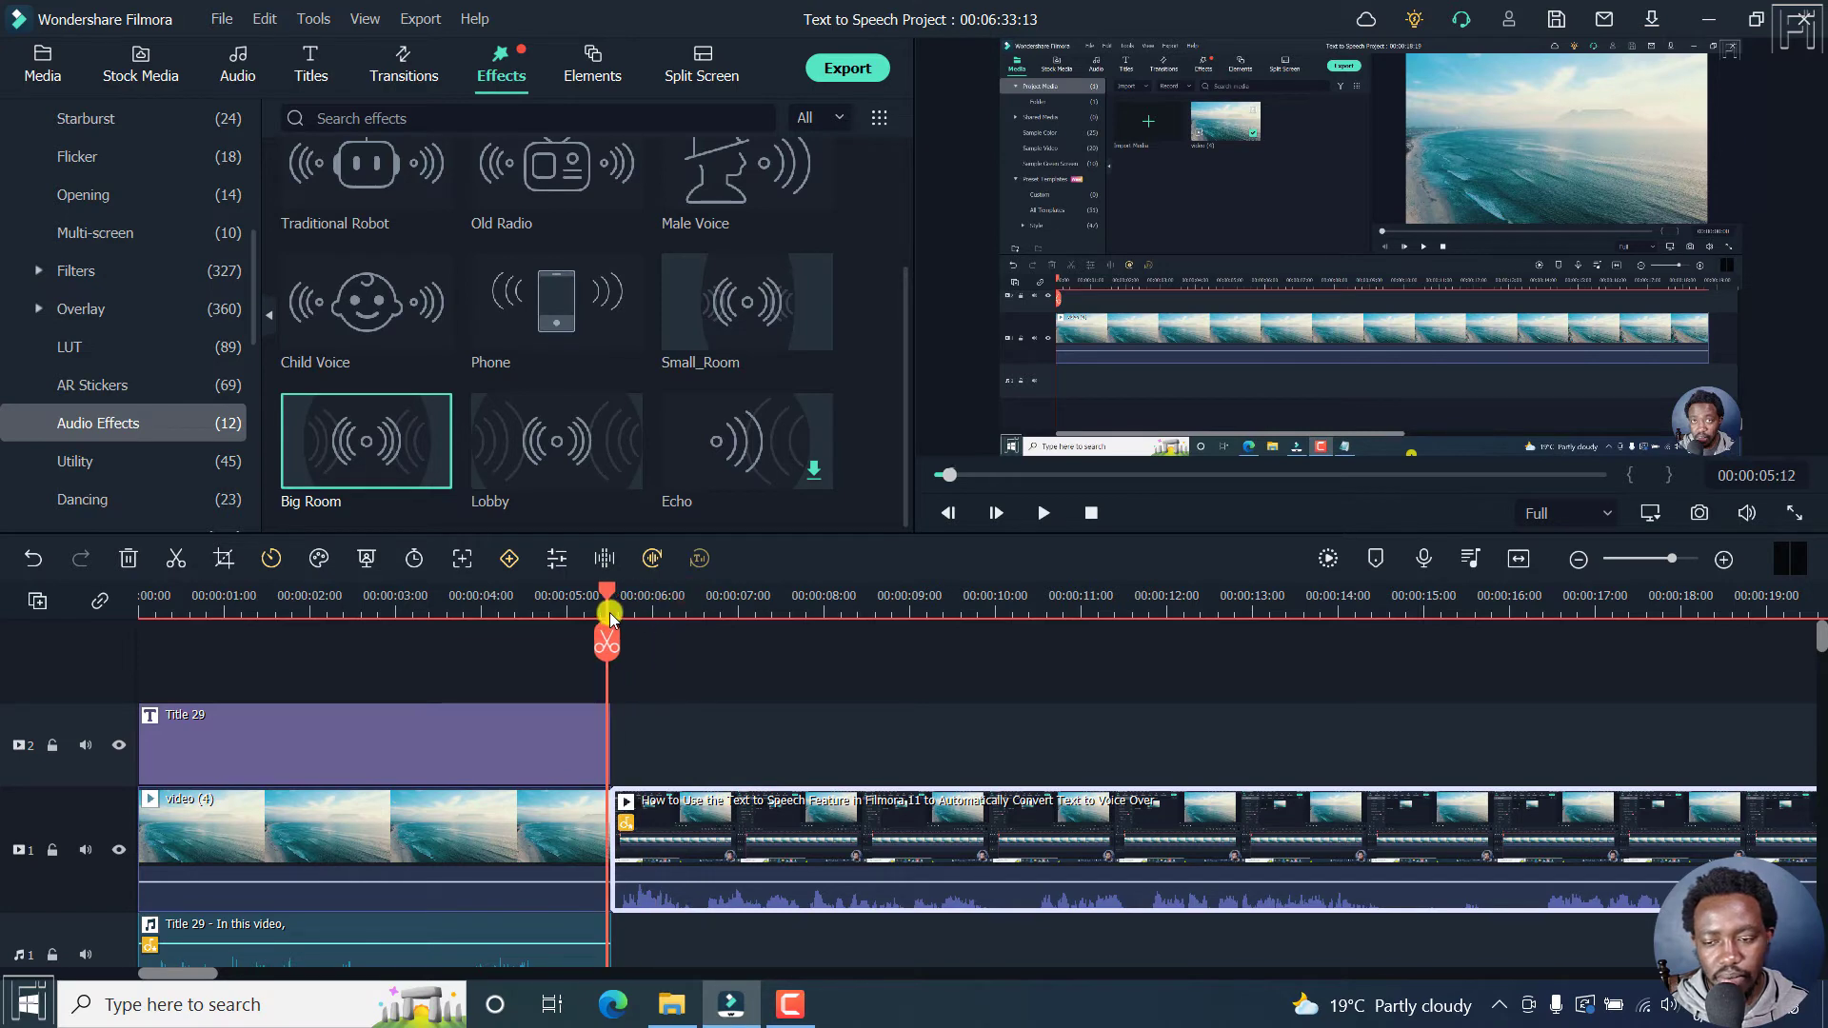
{"action": "key", "text": "space"}
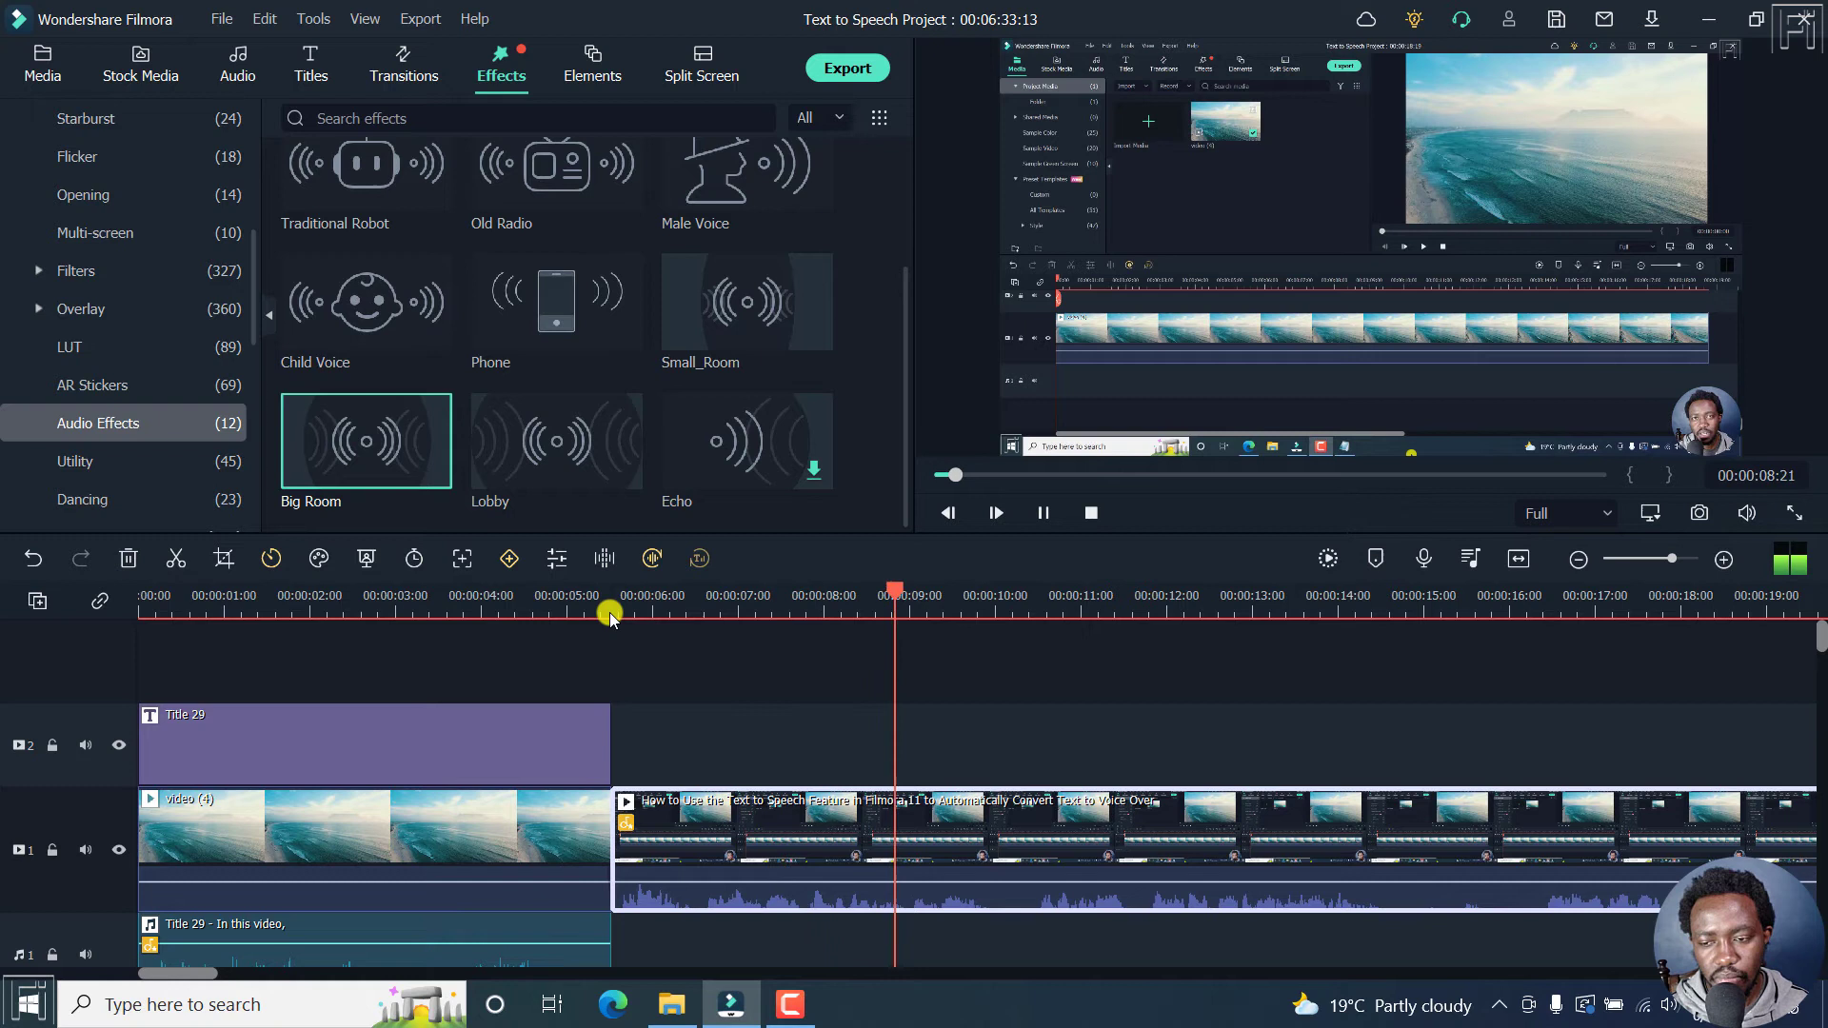
{"action": "key", "text": "space"}
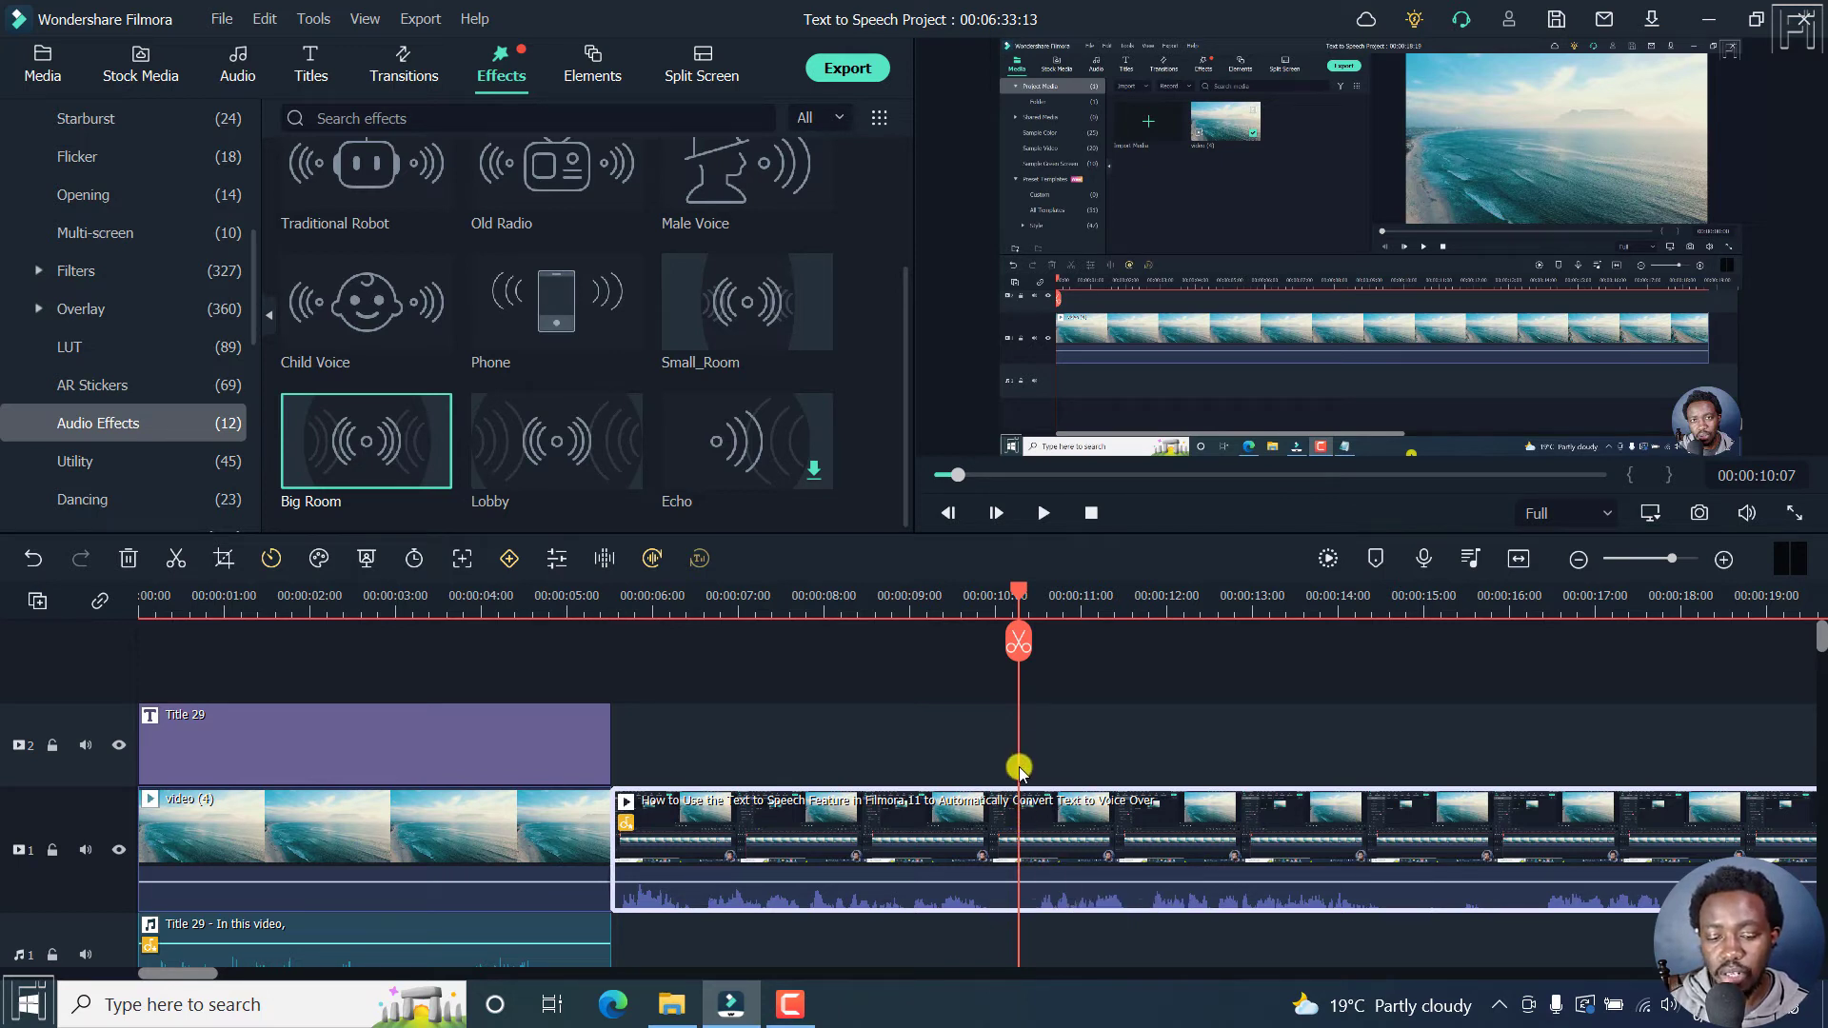
Raise the voice-over clip's Big Room strength to 6 in its audio settings and preview it
{"action": "double_click", "coordinate": [772, 821]}
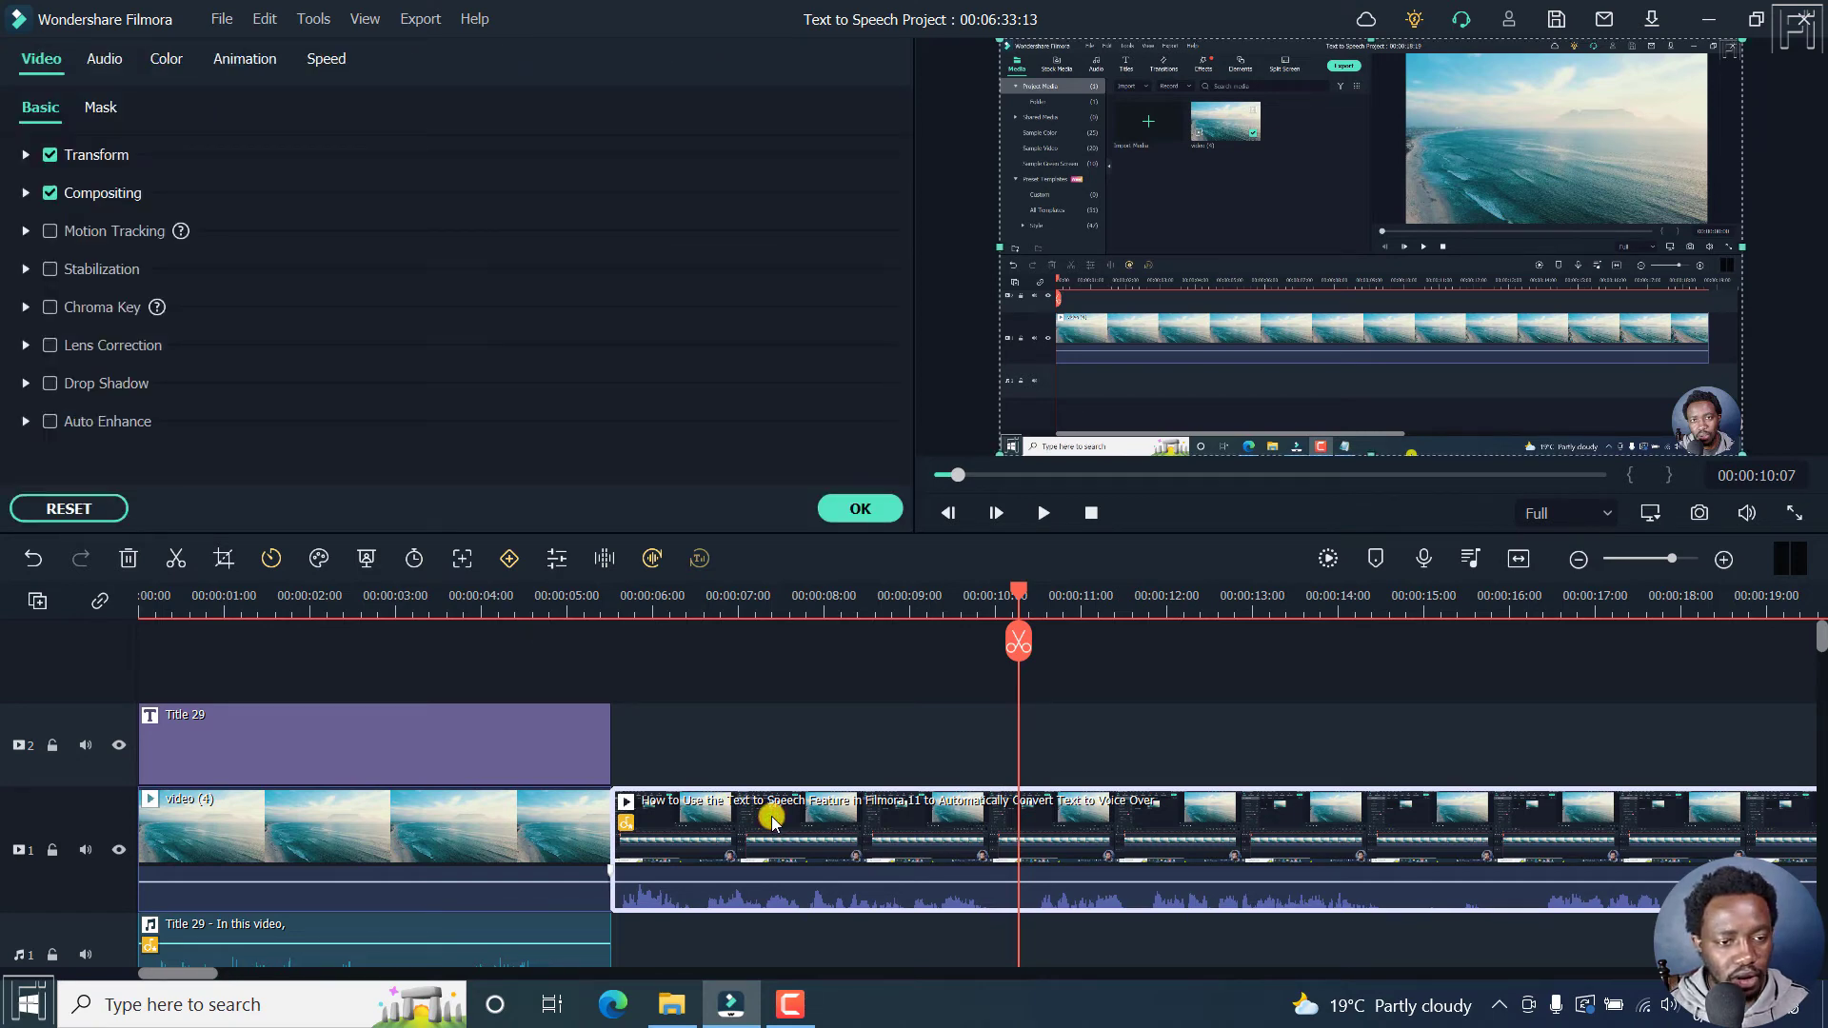
{"action": "left_click", "coordinate": [105, 57]}
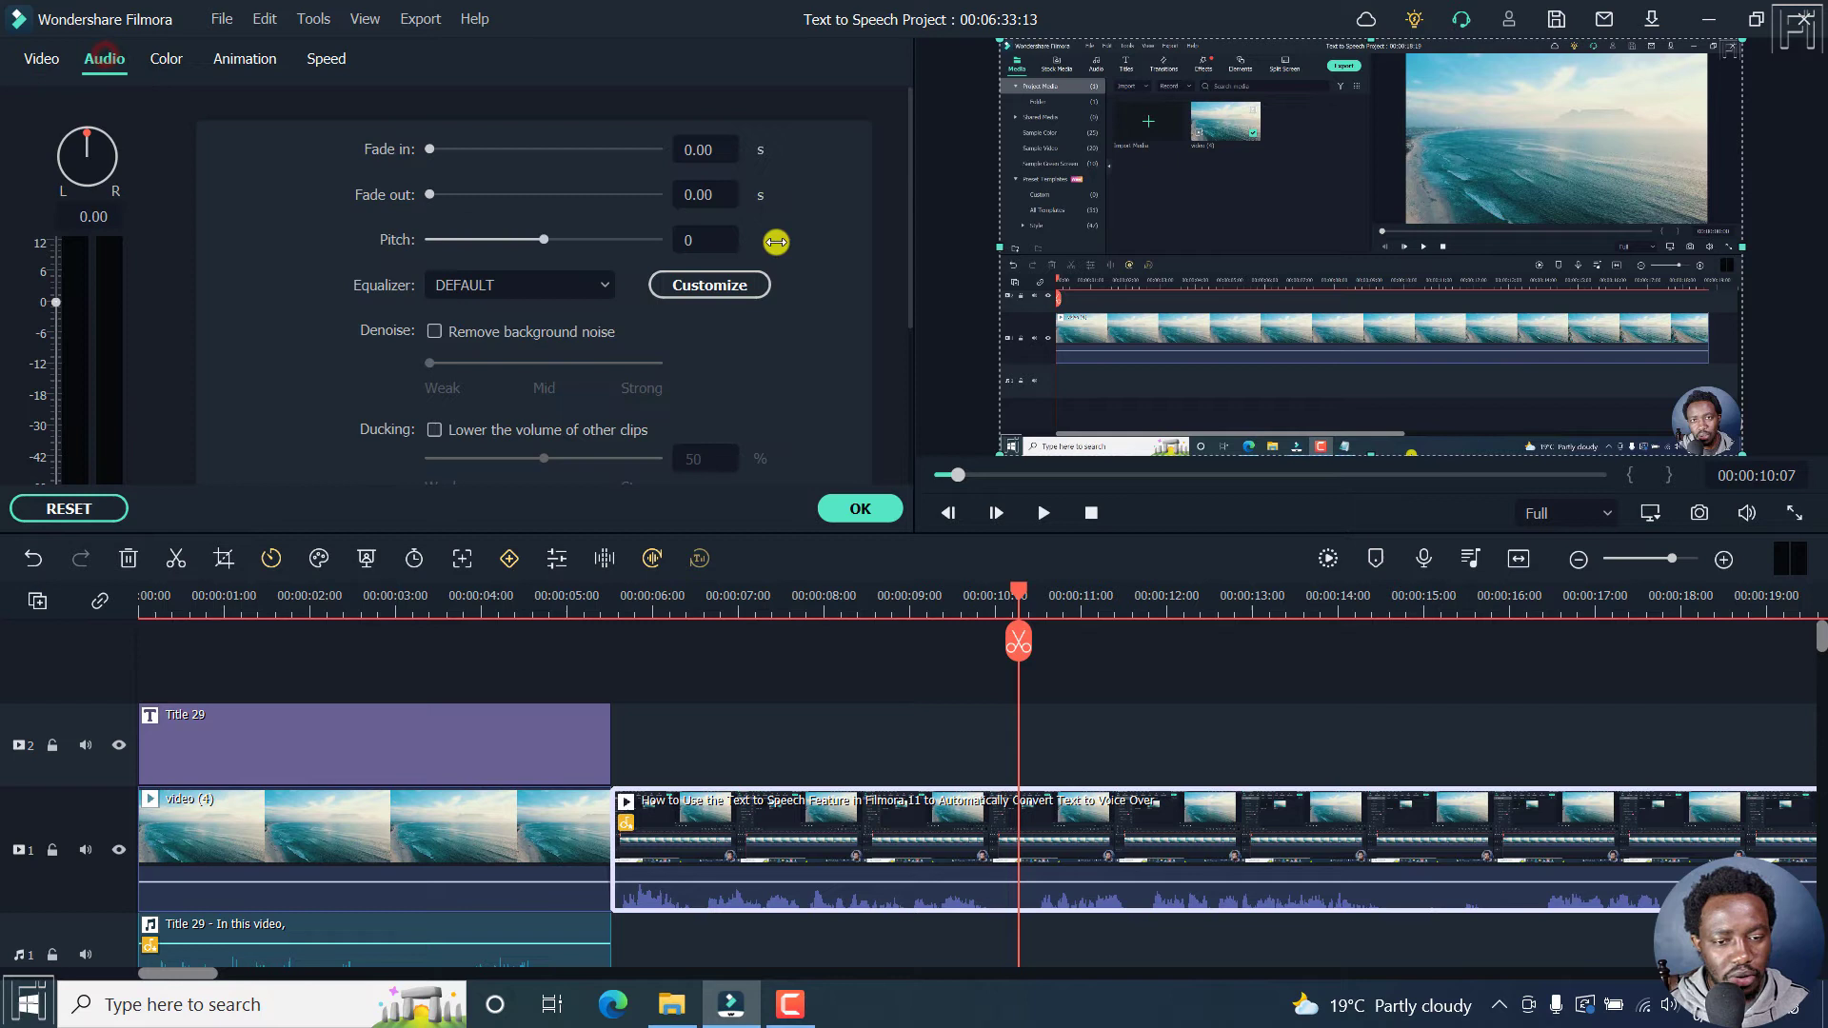
{"action": "left_click_drag", "start_coordinate": [909, 222], "coordinate": [912, 395]}
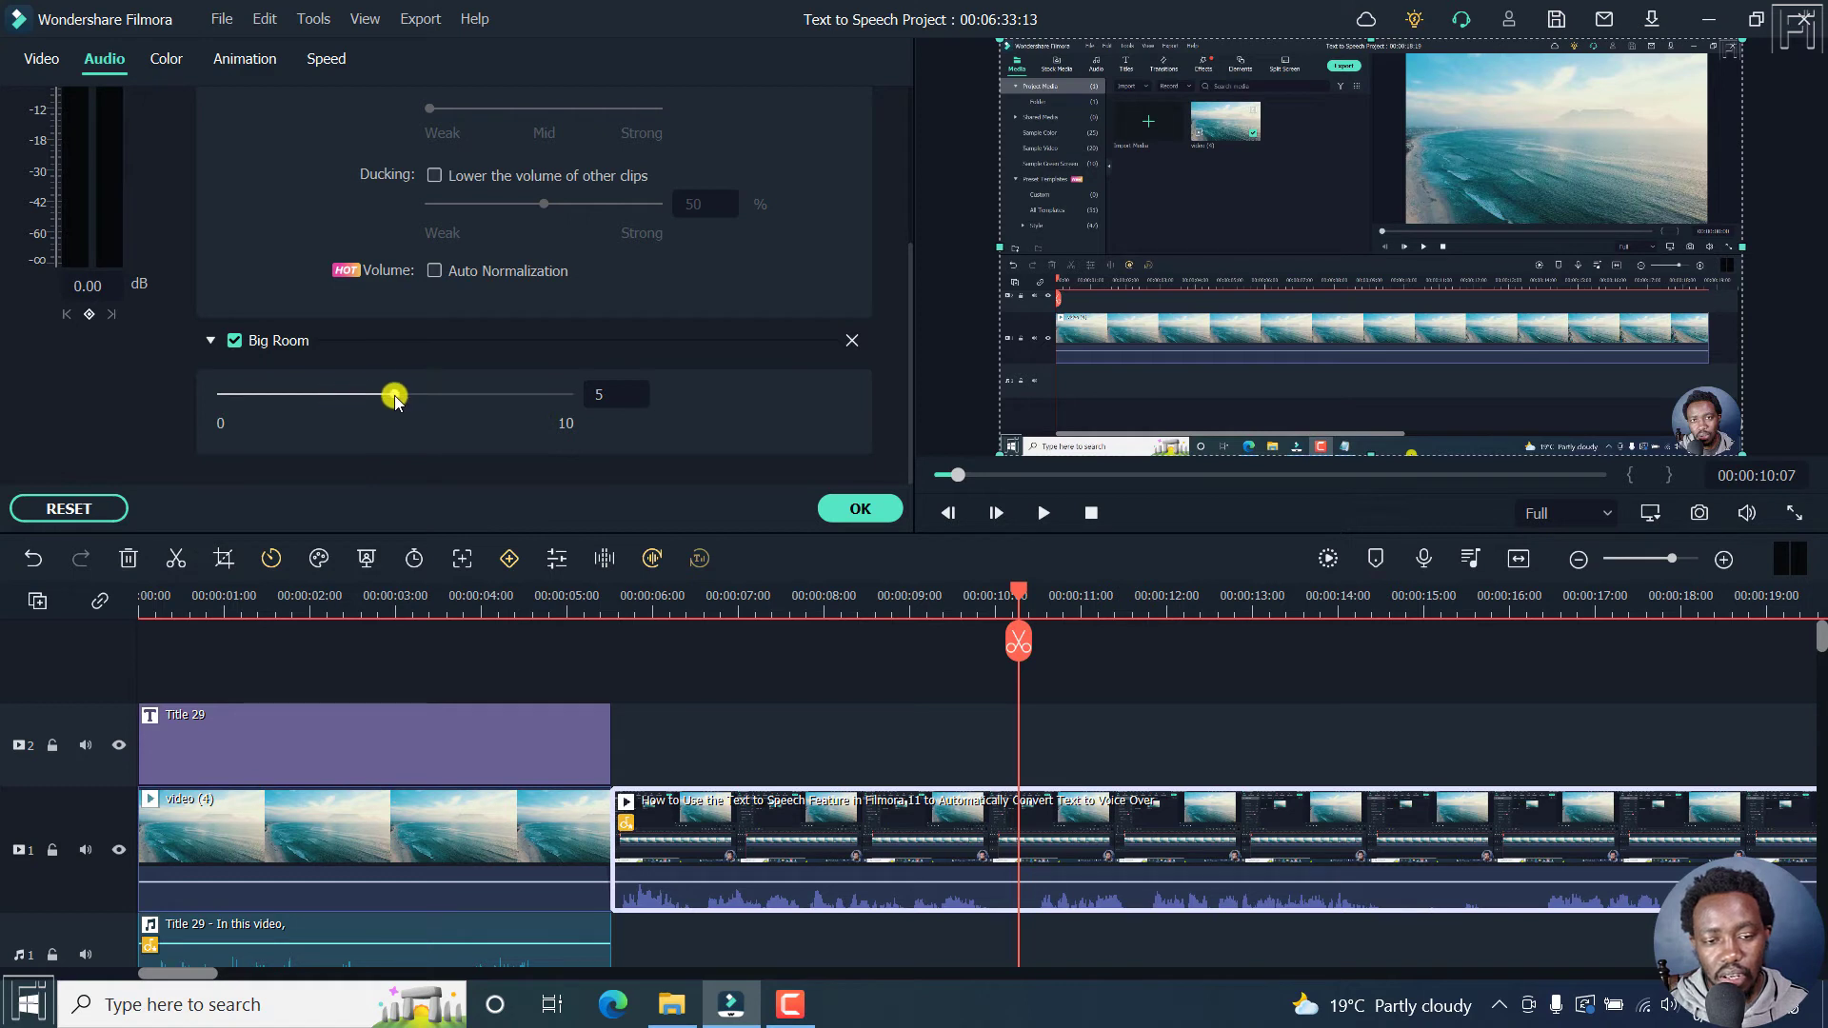
{"action": "left_click_drag", "start_coordinate": [396, 397], "coordinate": [526, 404]}
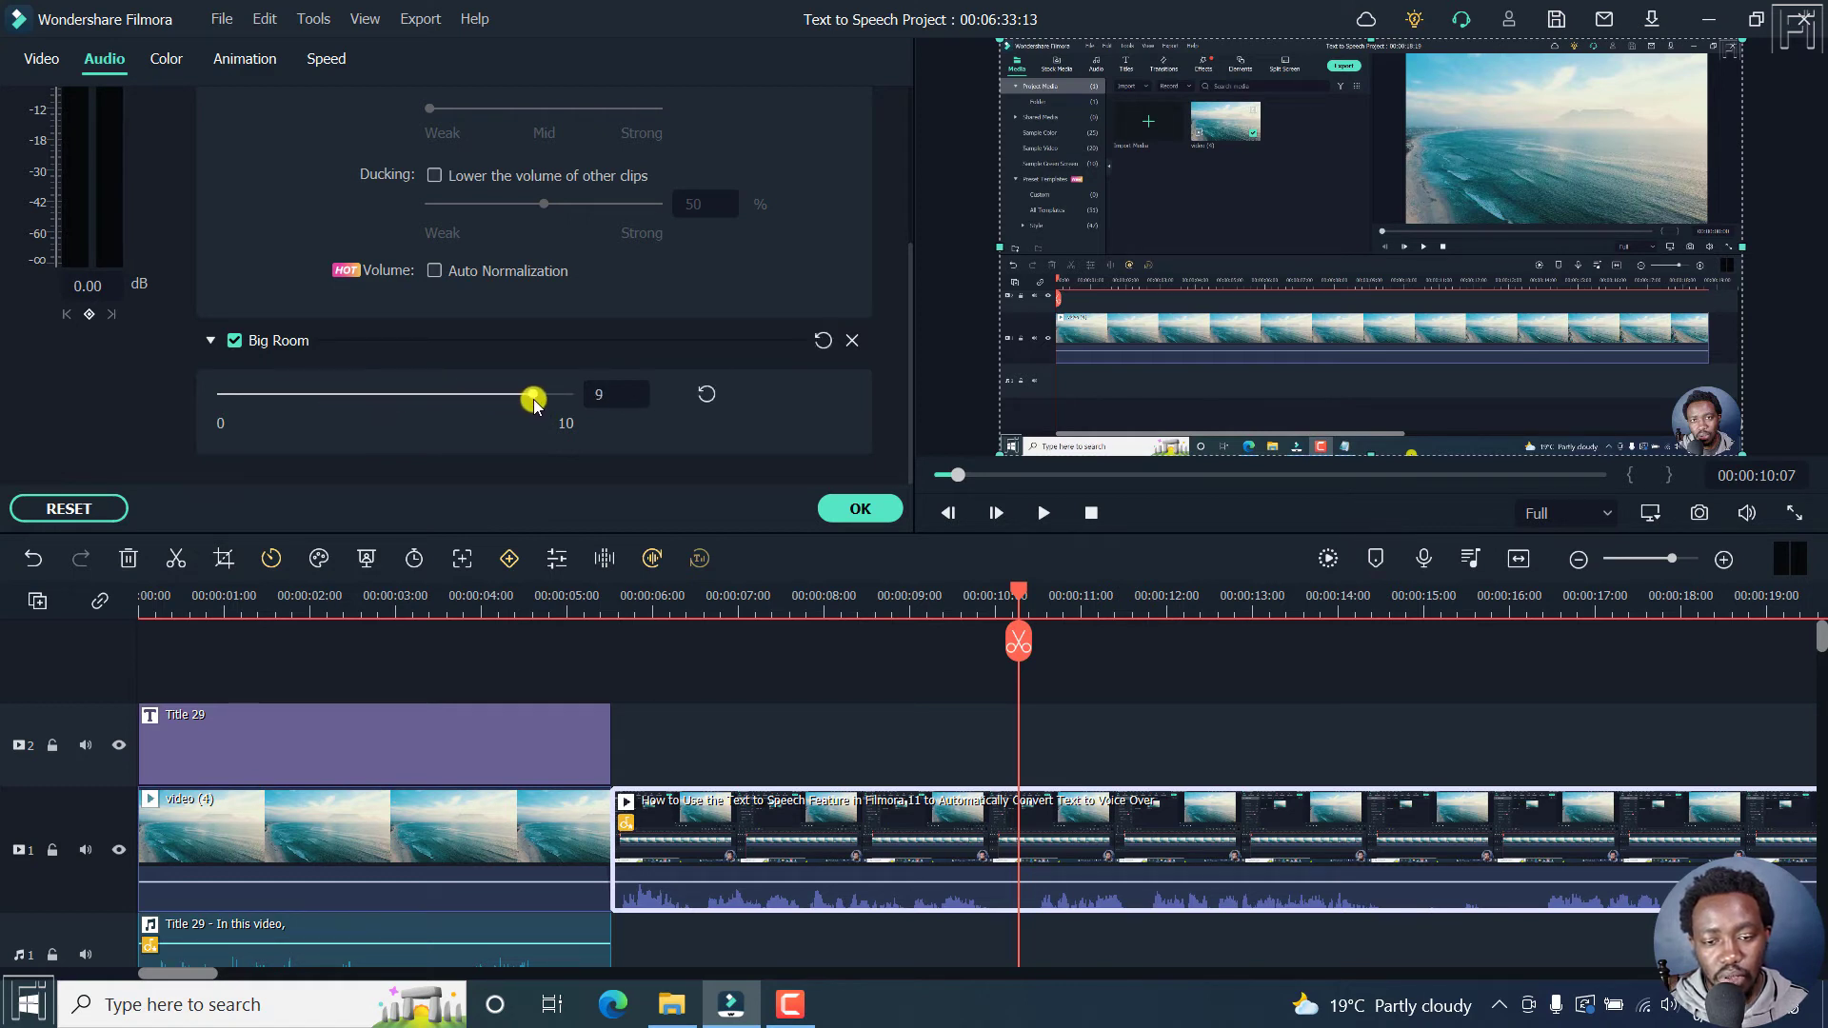
{"action": "left_click", "coordinate": [705, 395]}
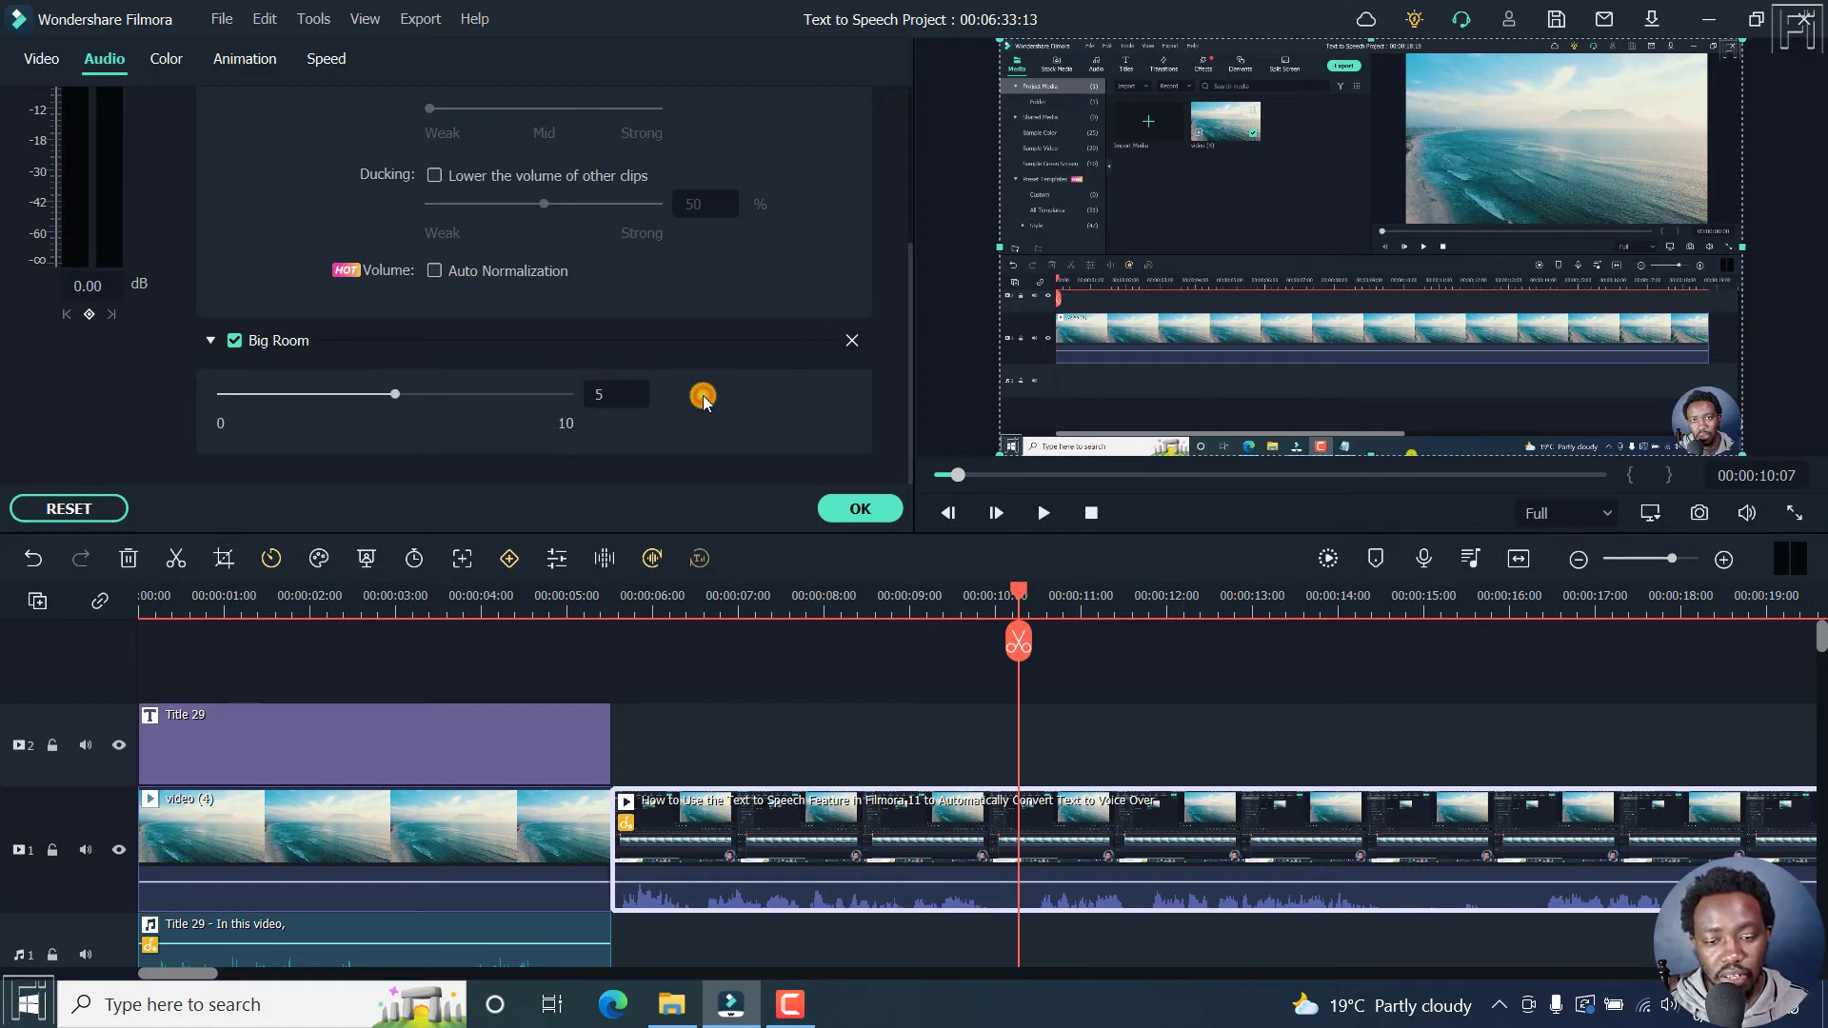
{"action": "left_click", "coordinate": [390, 402]}
{"action": "left_click_drag", "start_coordinate": [399, 394], "coordinate": [457, 397]}
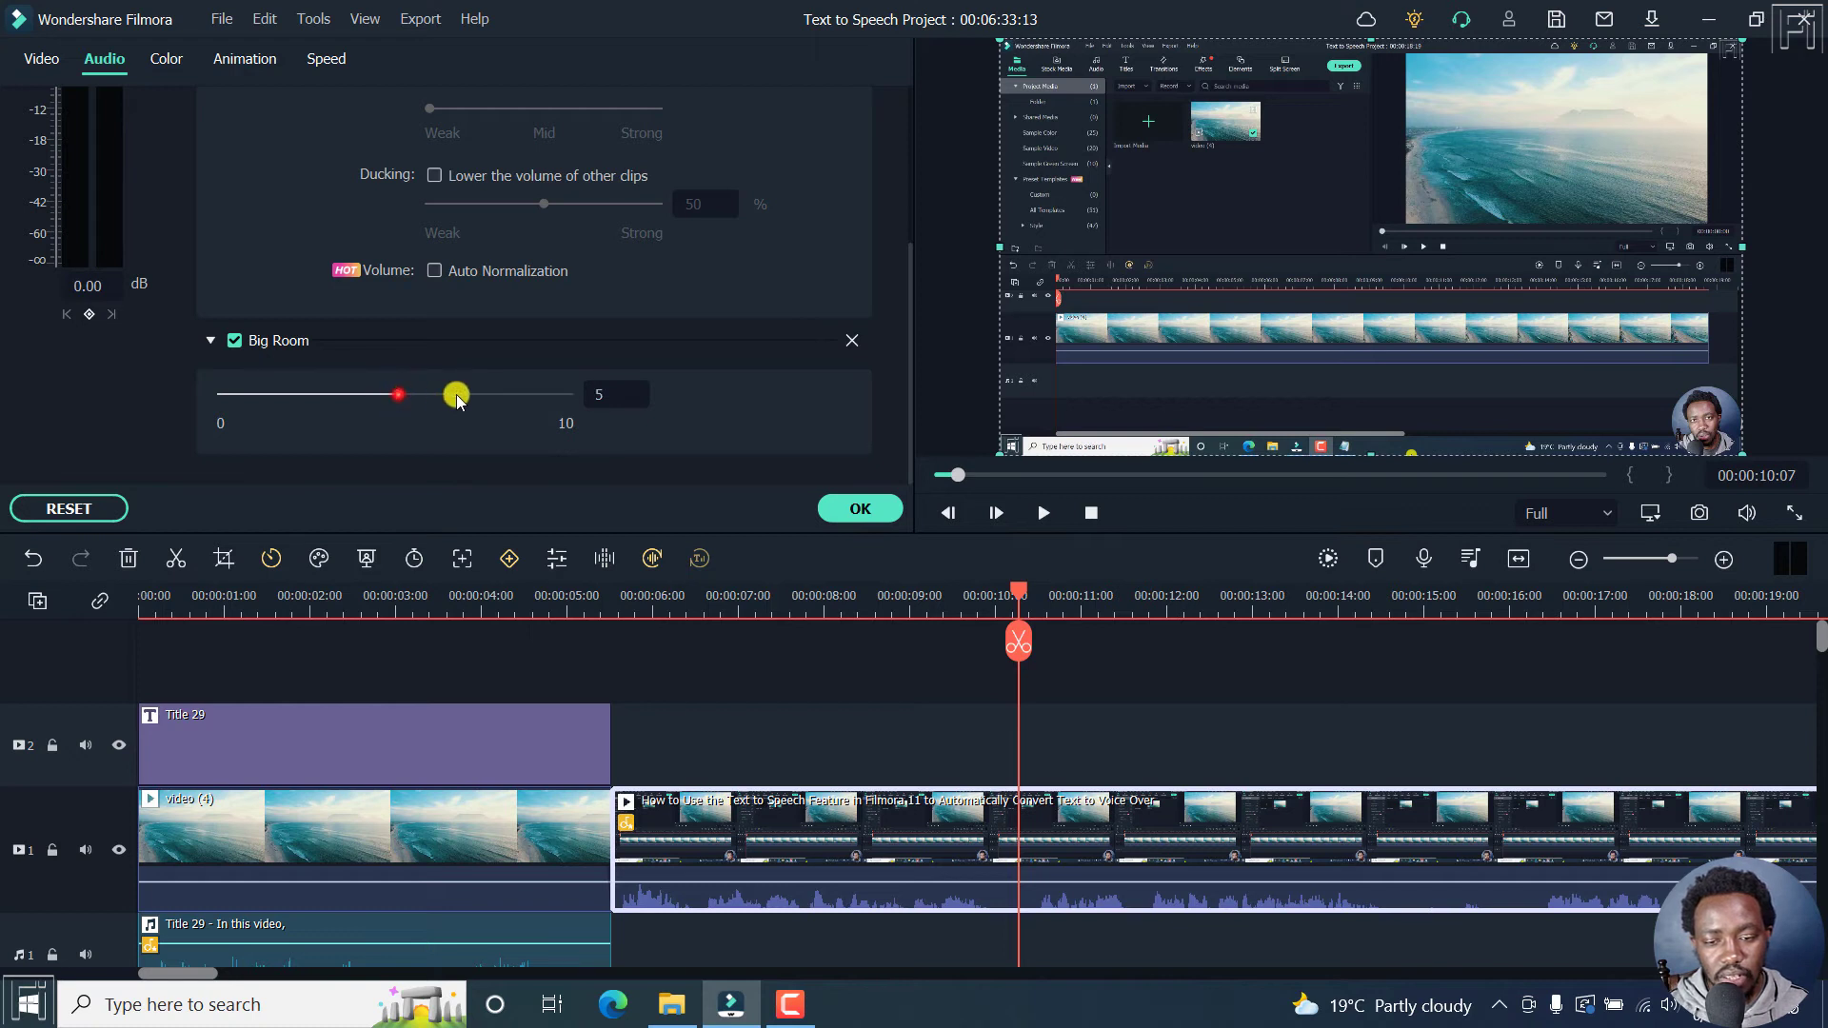
{"action": "left_click", "coordinate": [1035, 520]}
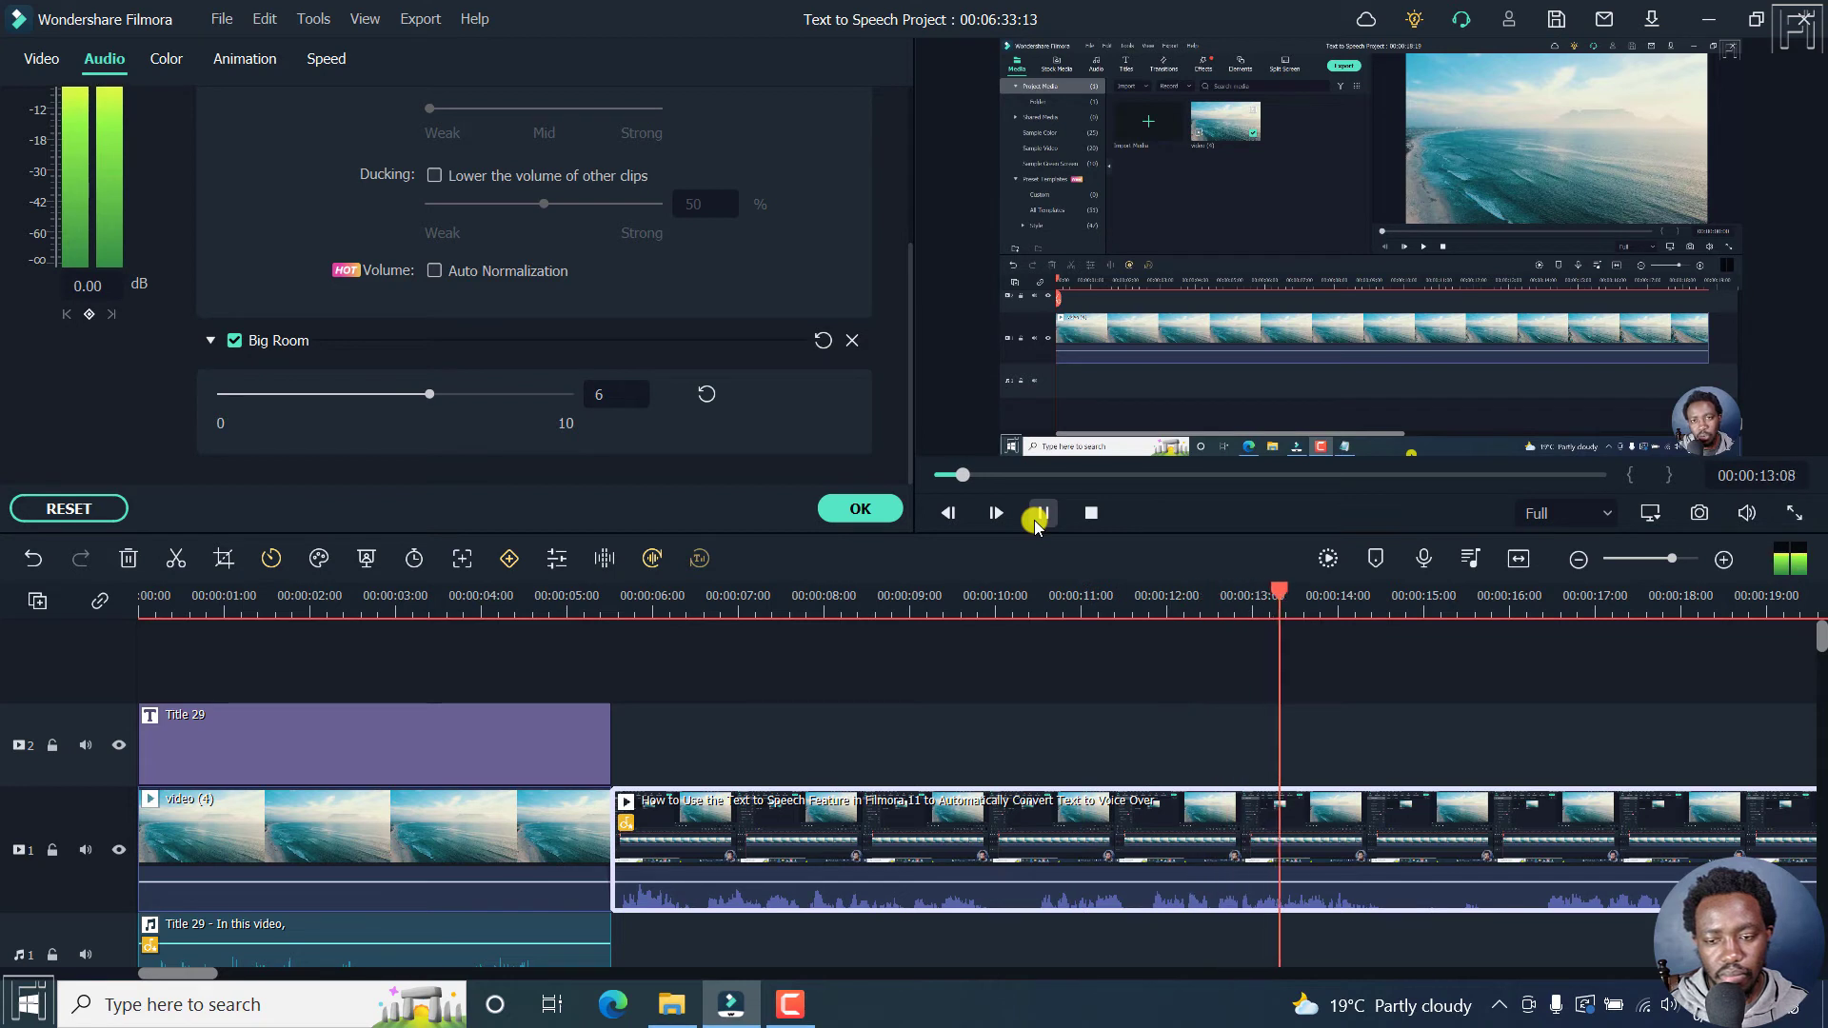
{"action": "left_click", "coordinate": [1037, 519]}
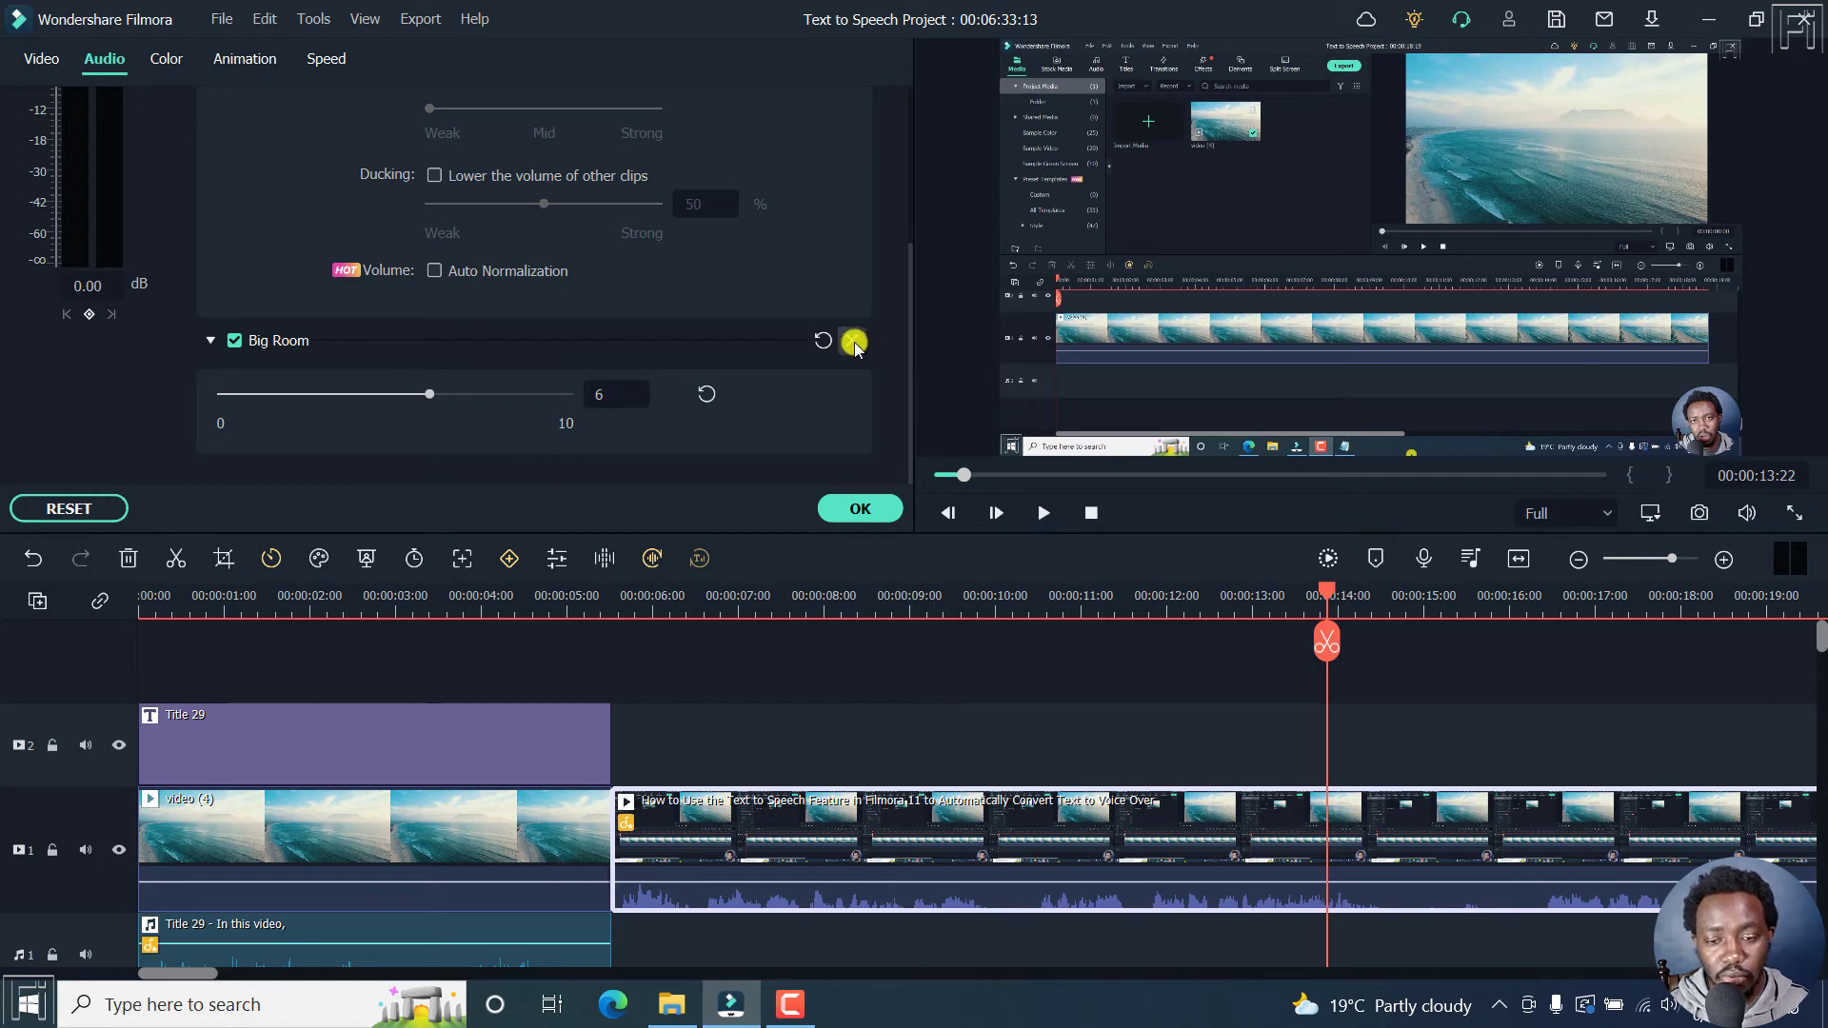
Split the voice-over clip at about 10 seconds and select its first part
{"action": "left_click", "coordinate": [938, 594]}
{"action": "left_click_drag", "start_coordinate": [938, 591], "coordinate": [1011, 709]}
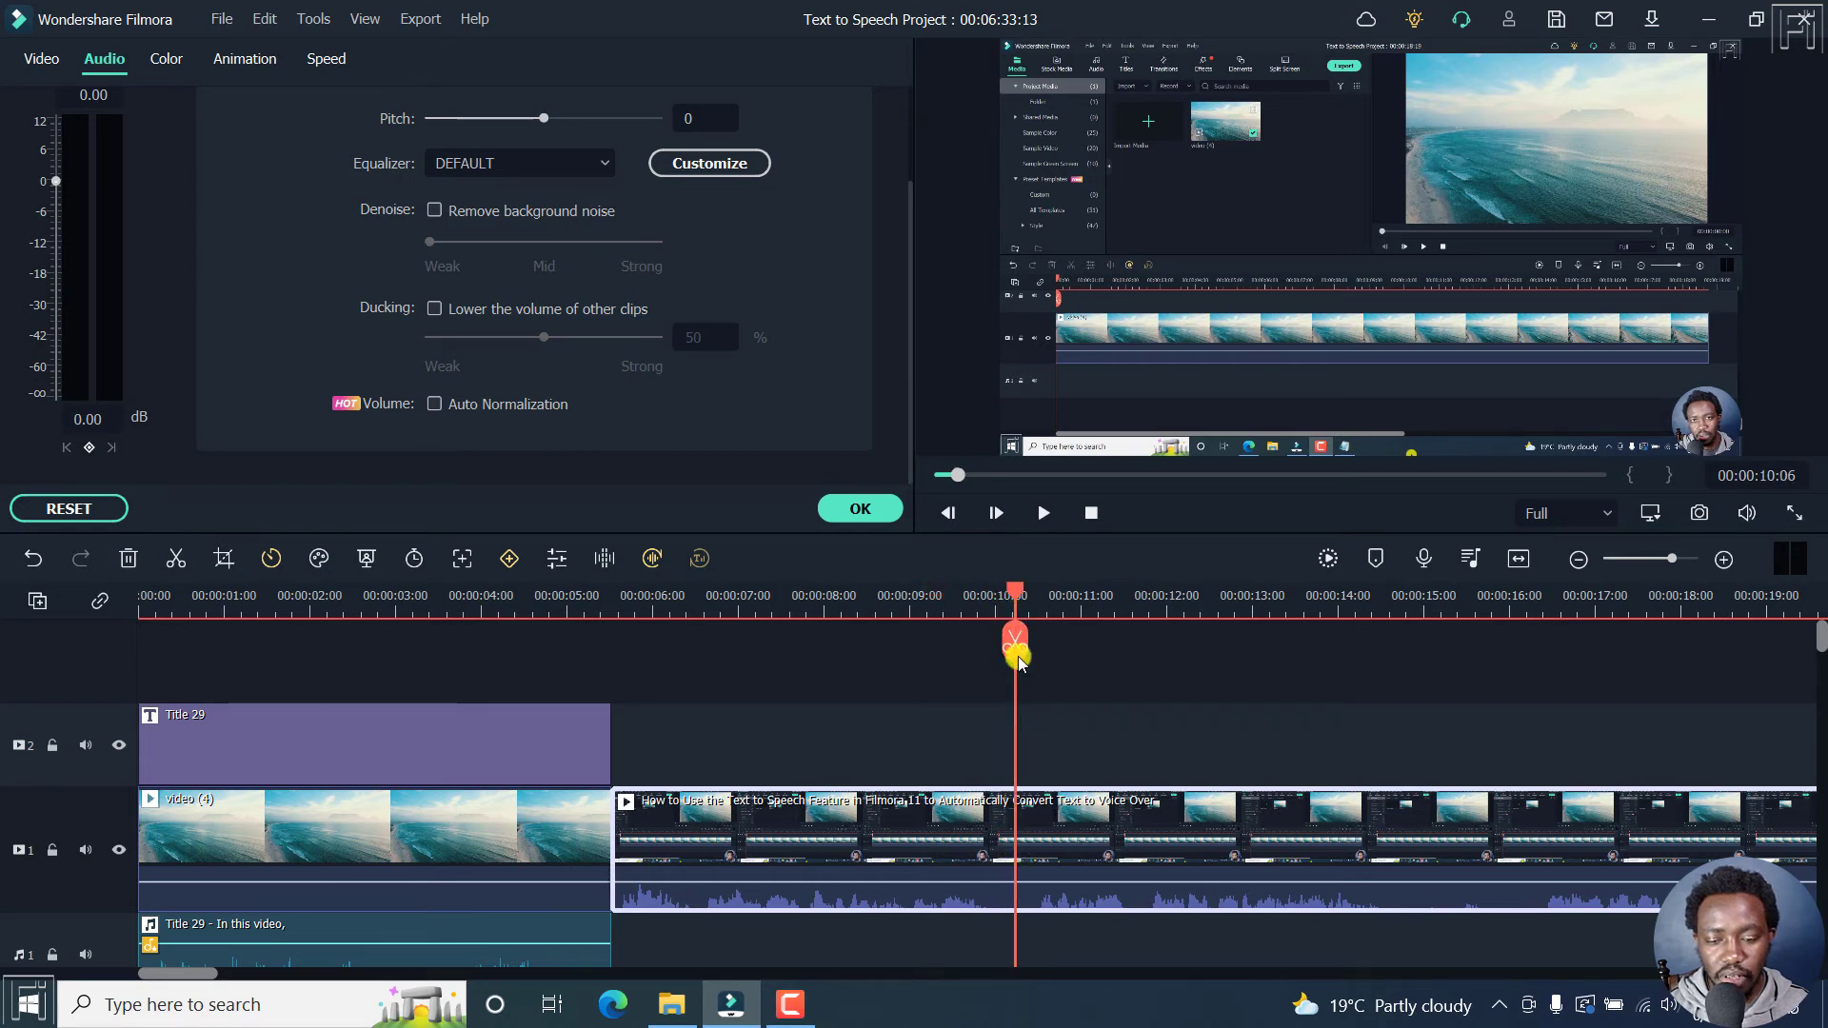
{"action": "left_click", "coordinate": [1015, 642]}
{"action": "left_click", "coordinate": [804, 840]}
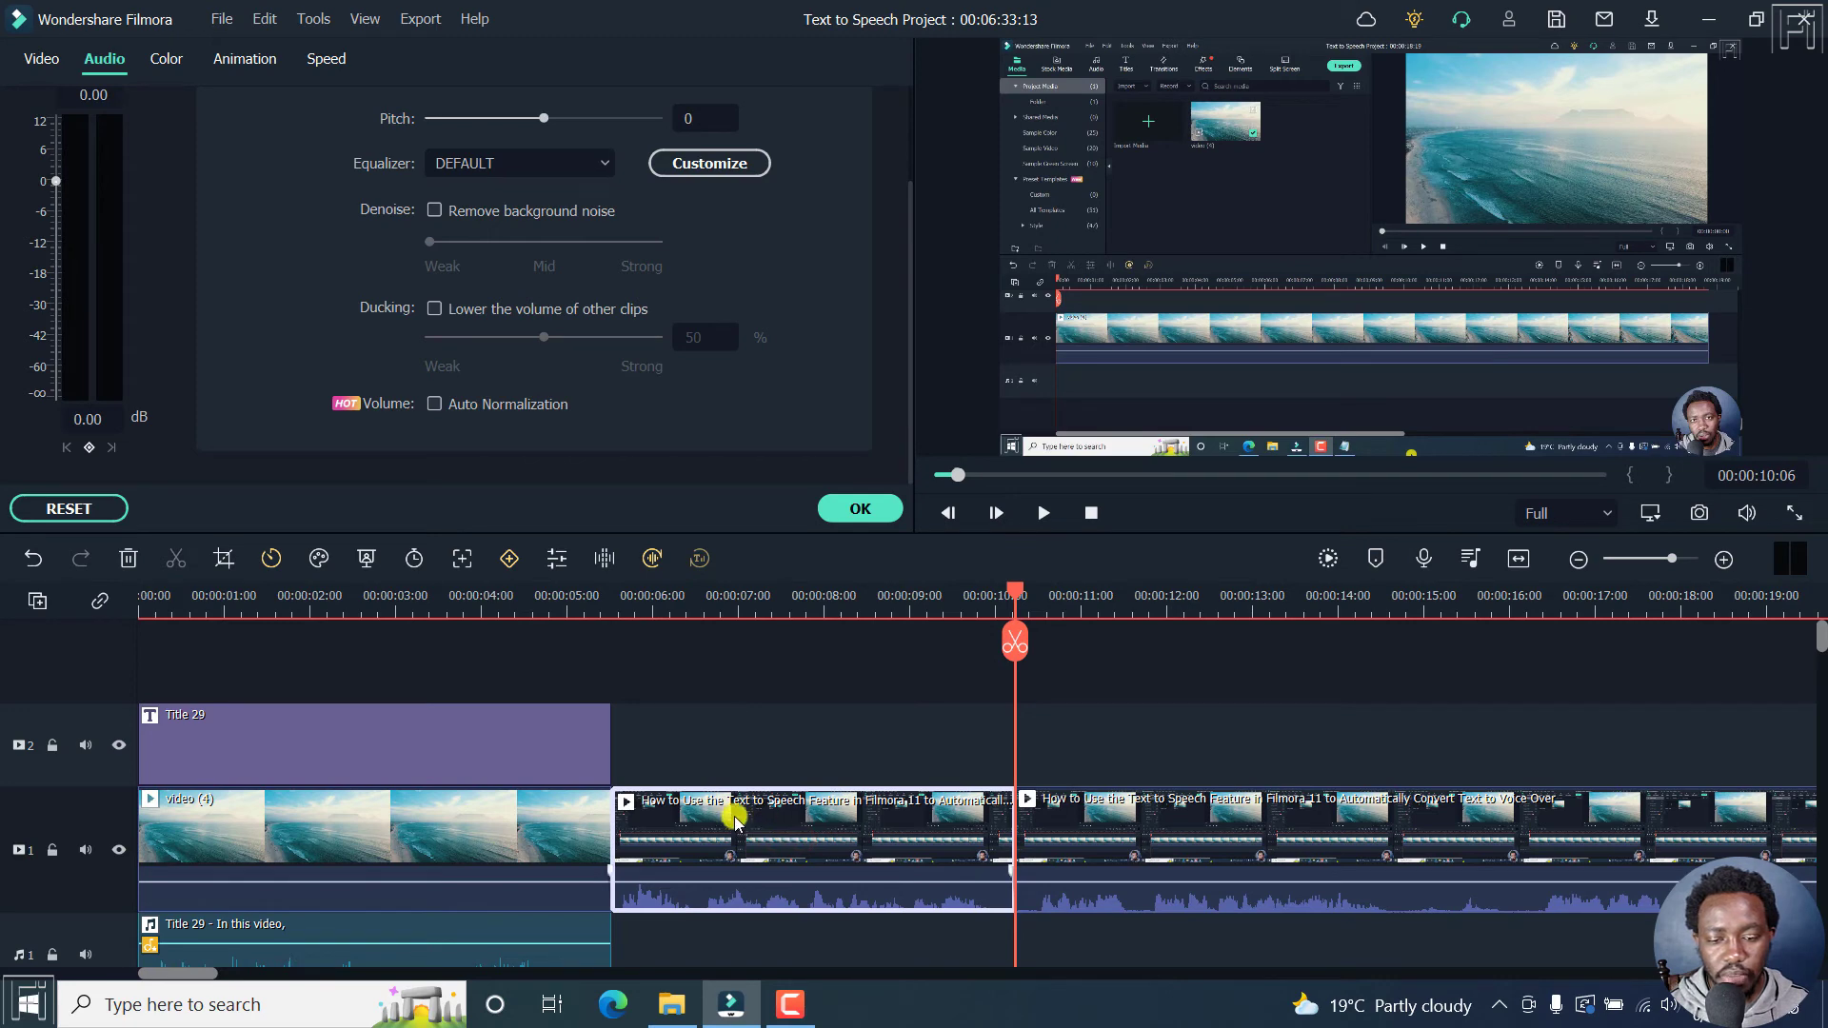
Apply Big Room to the first split part and preview it from about 5 seconds
{"action": "left_click", "coordinate": [862, 512]}
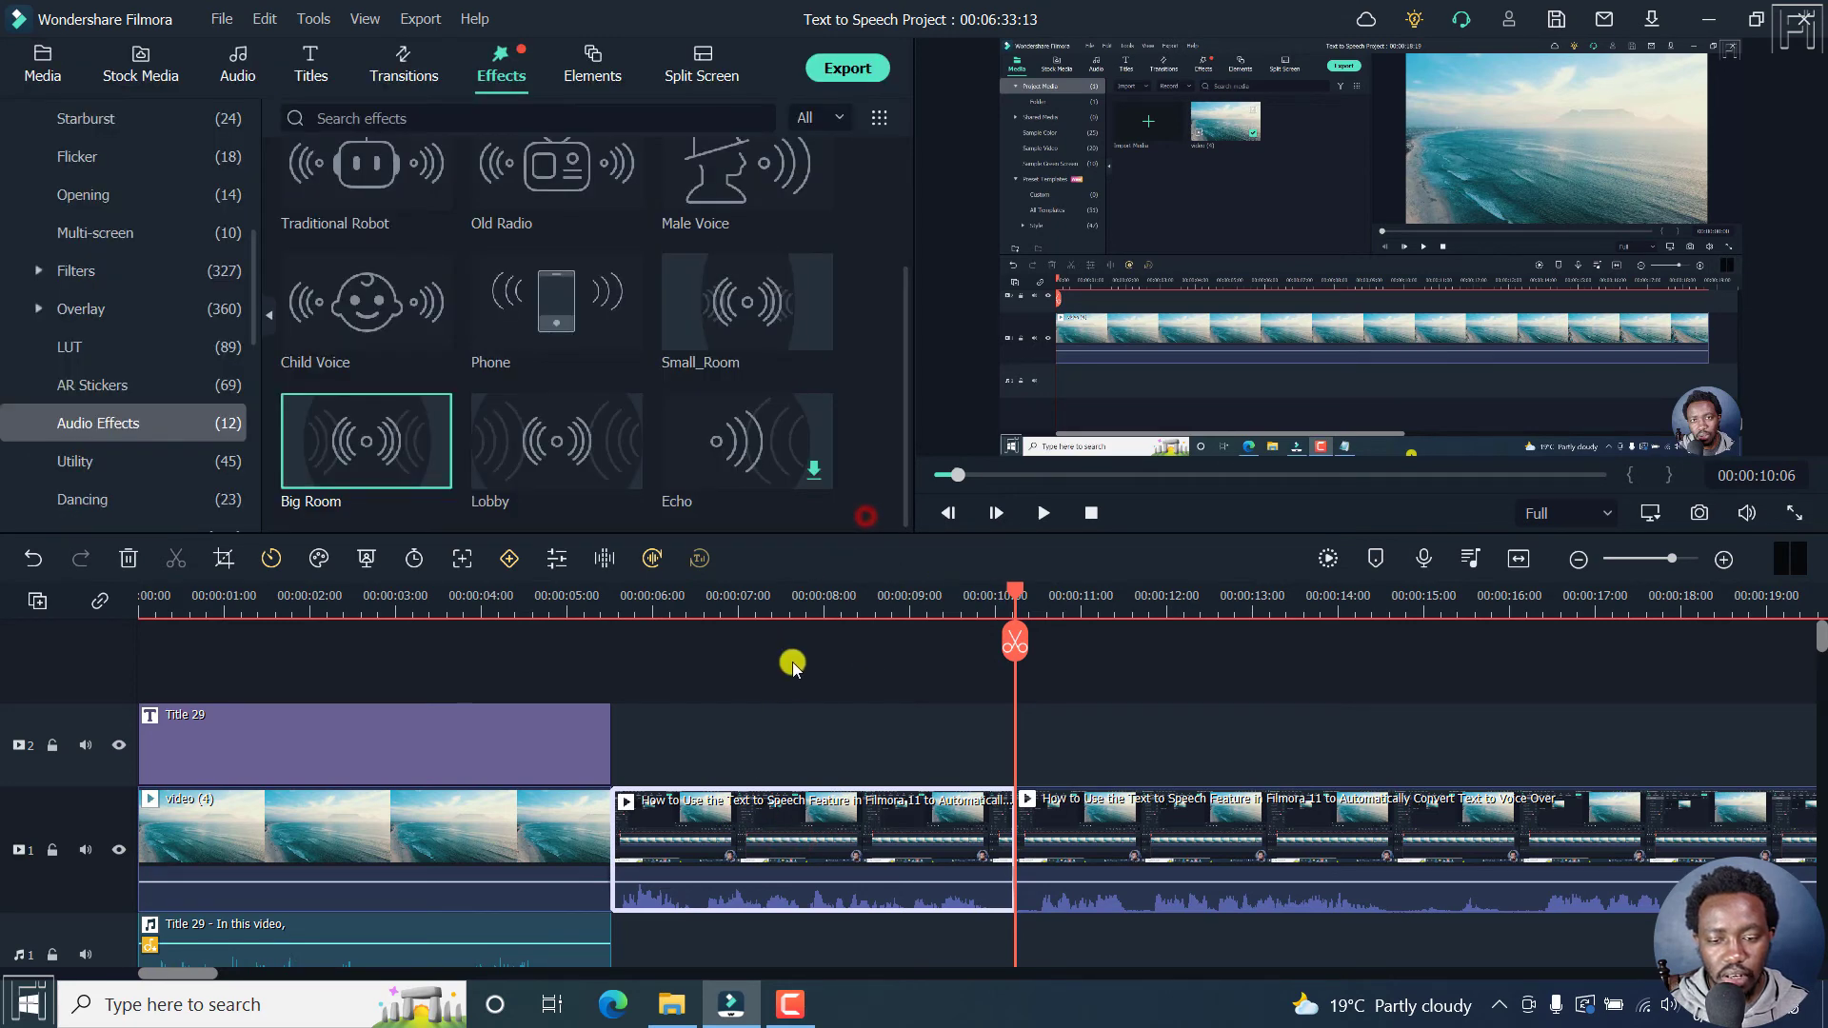
{"action": "left_click_drag", "start_coordinate": [345, 437], "coordinate": [811, 827]}
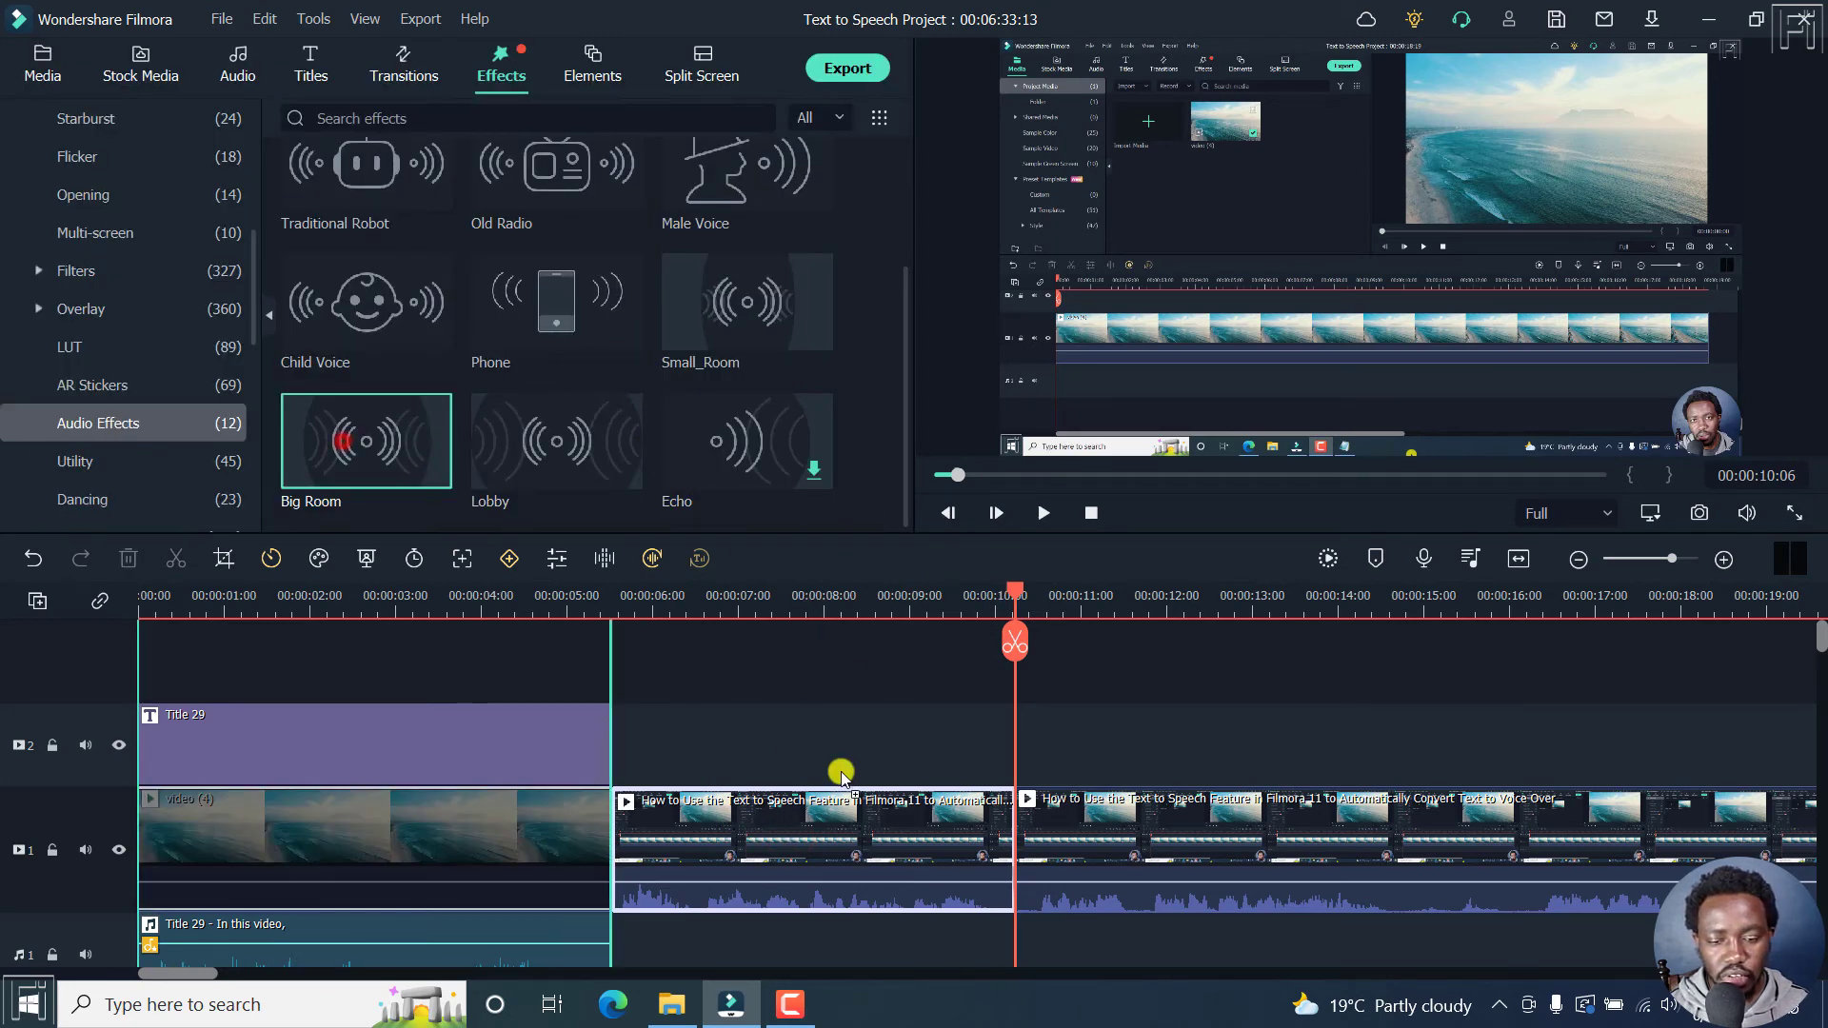
{"action": "left_click_drag", "start_coordinate": [673, 596], "coordinate": [605, 603]}
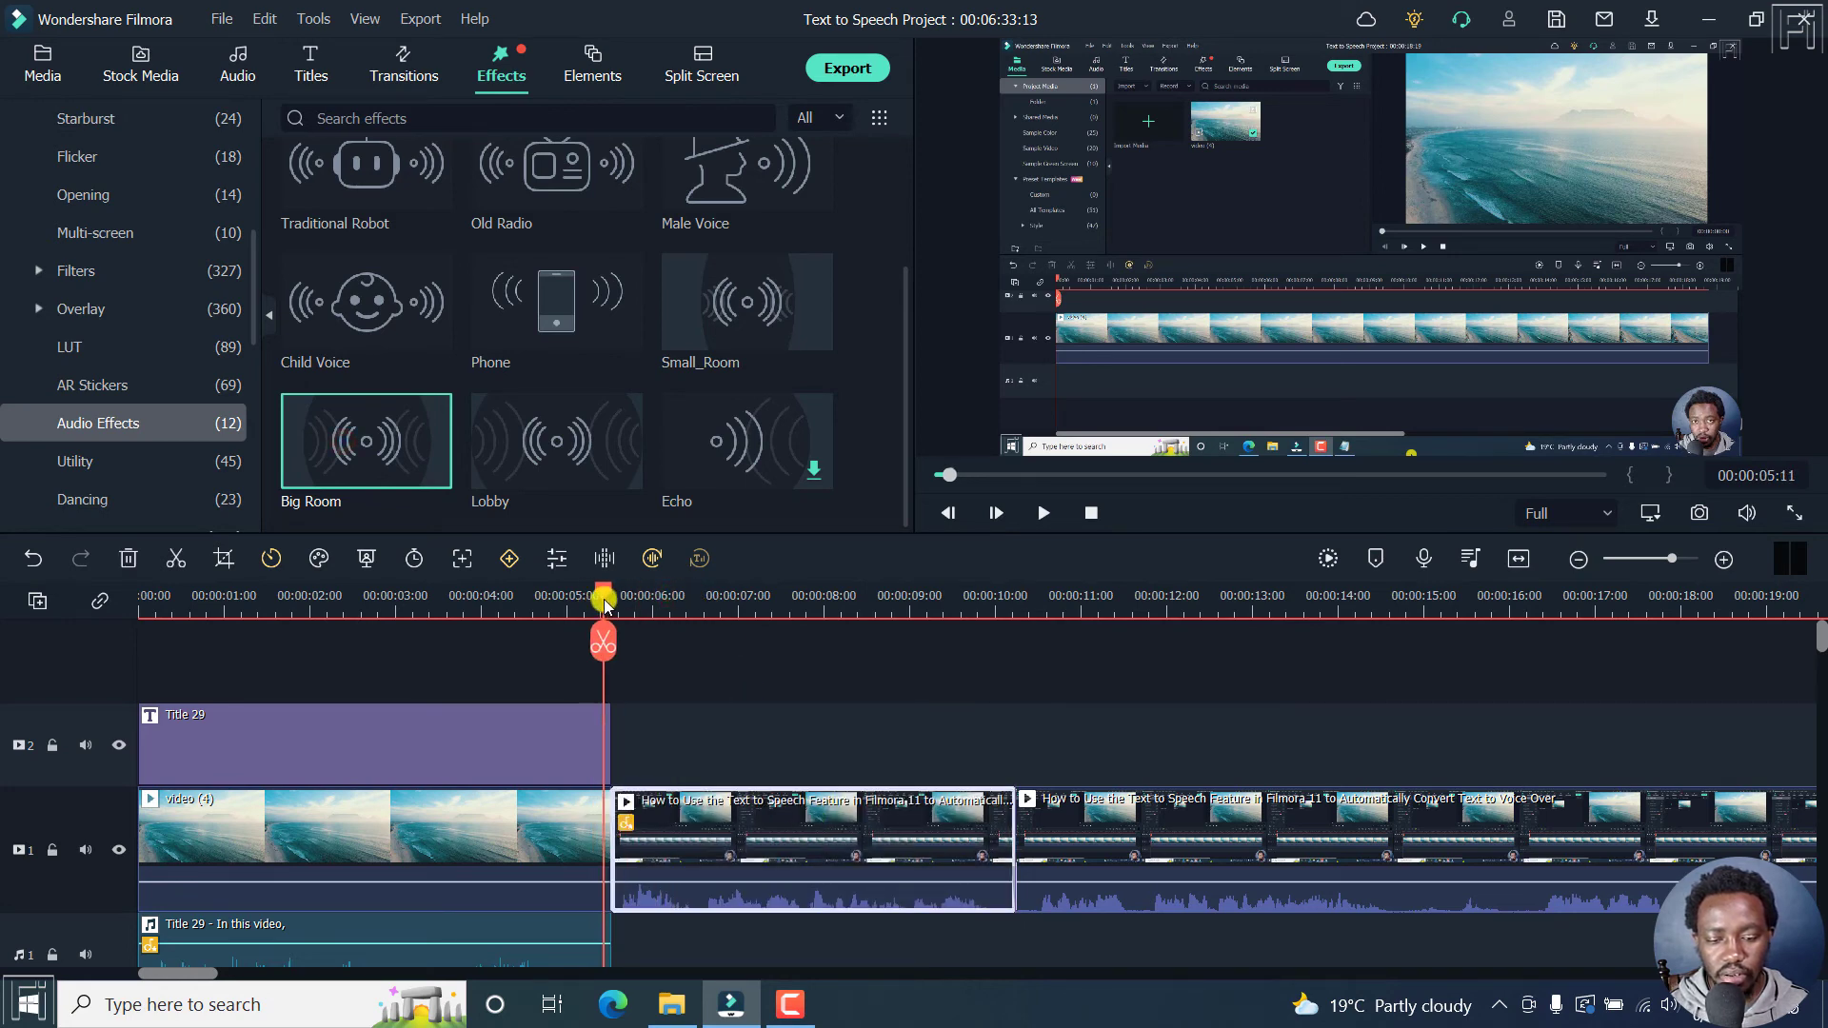
{"action": "key", "text": "space"}
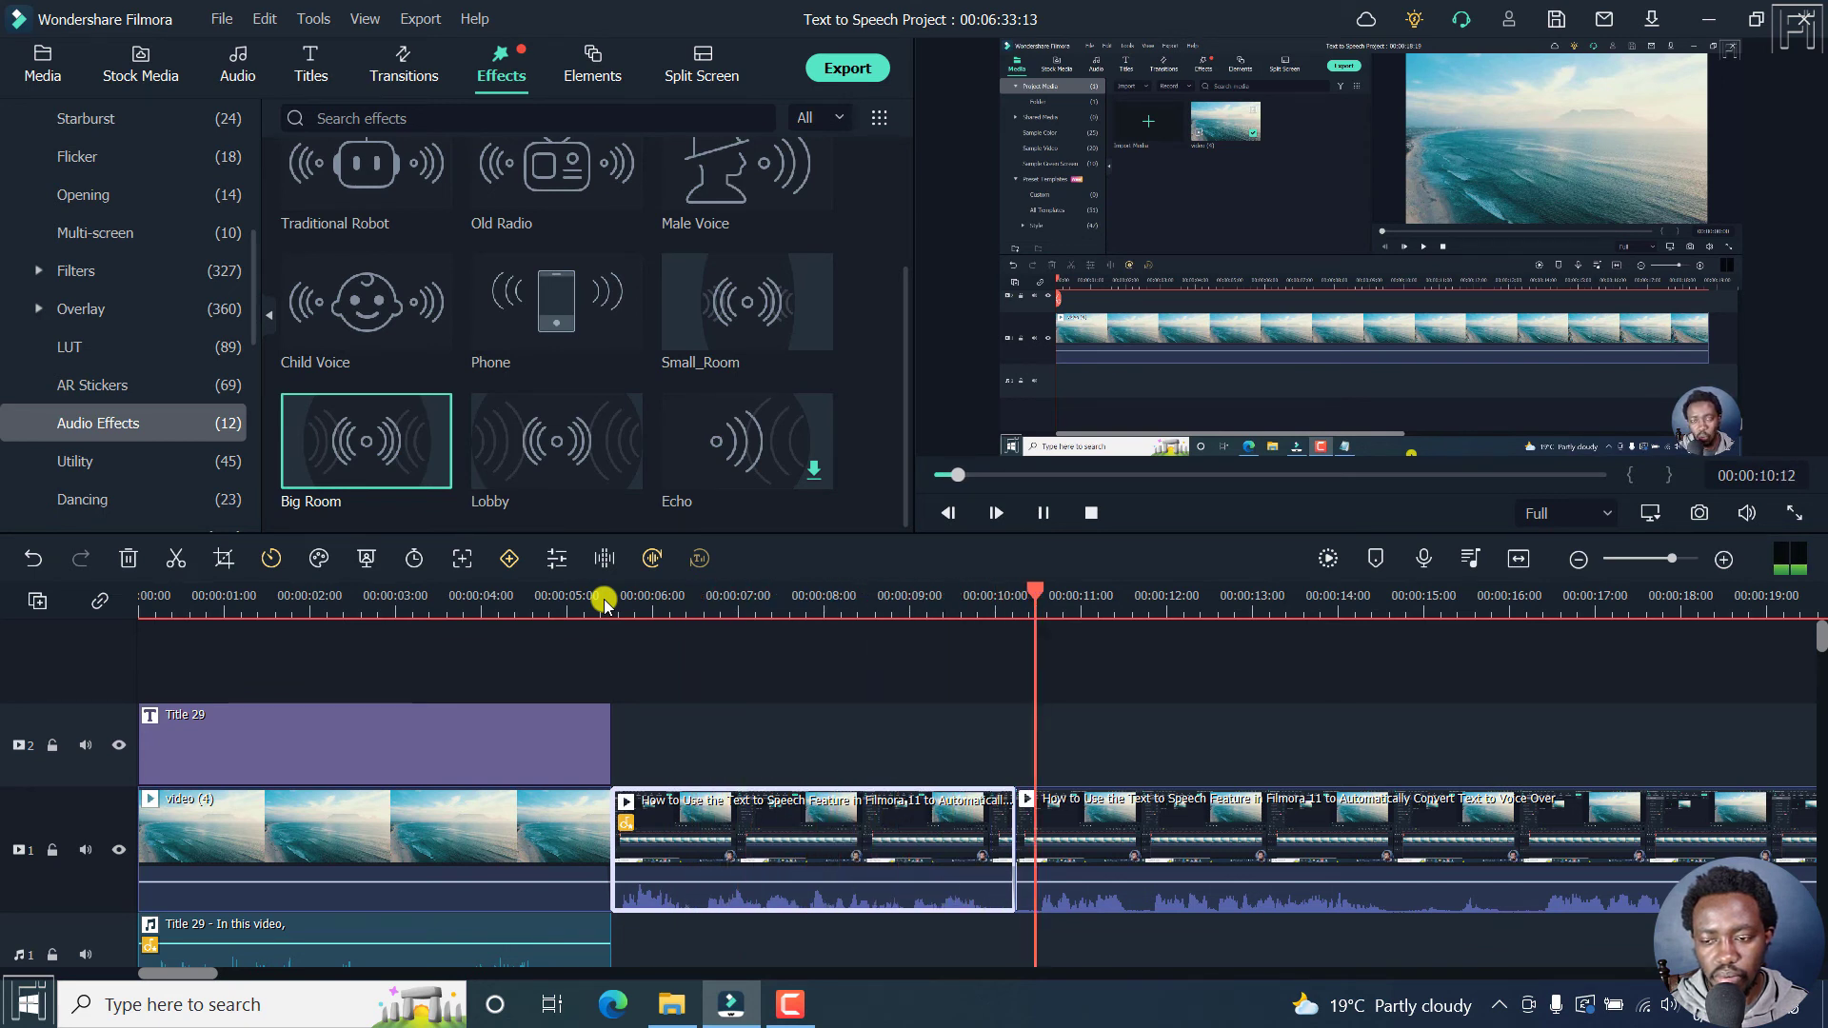
{"action": "key", "text": "space"}
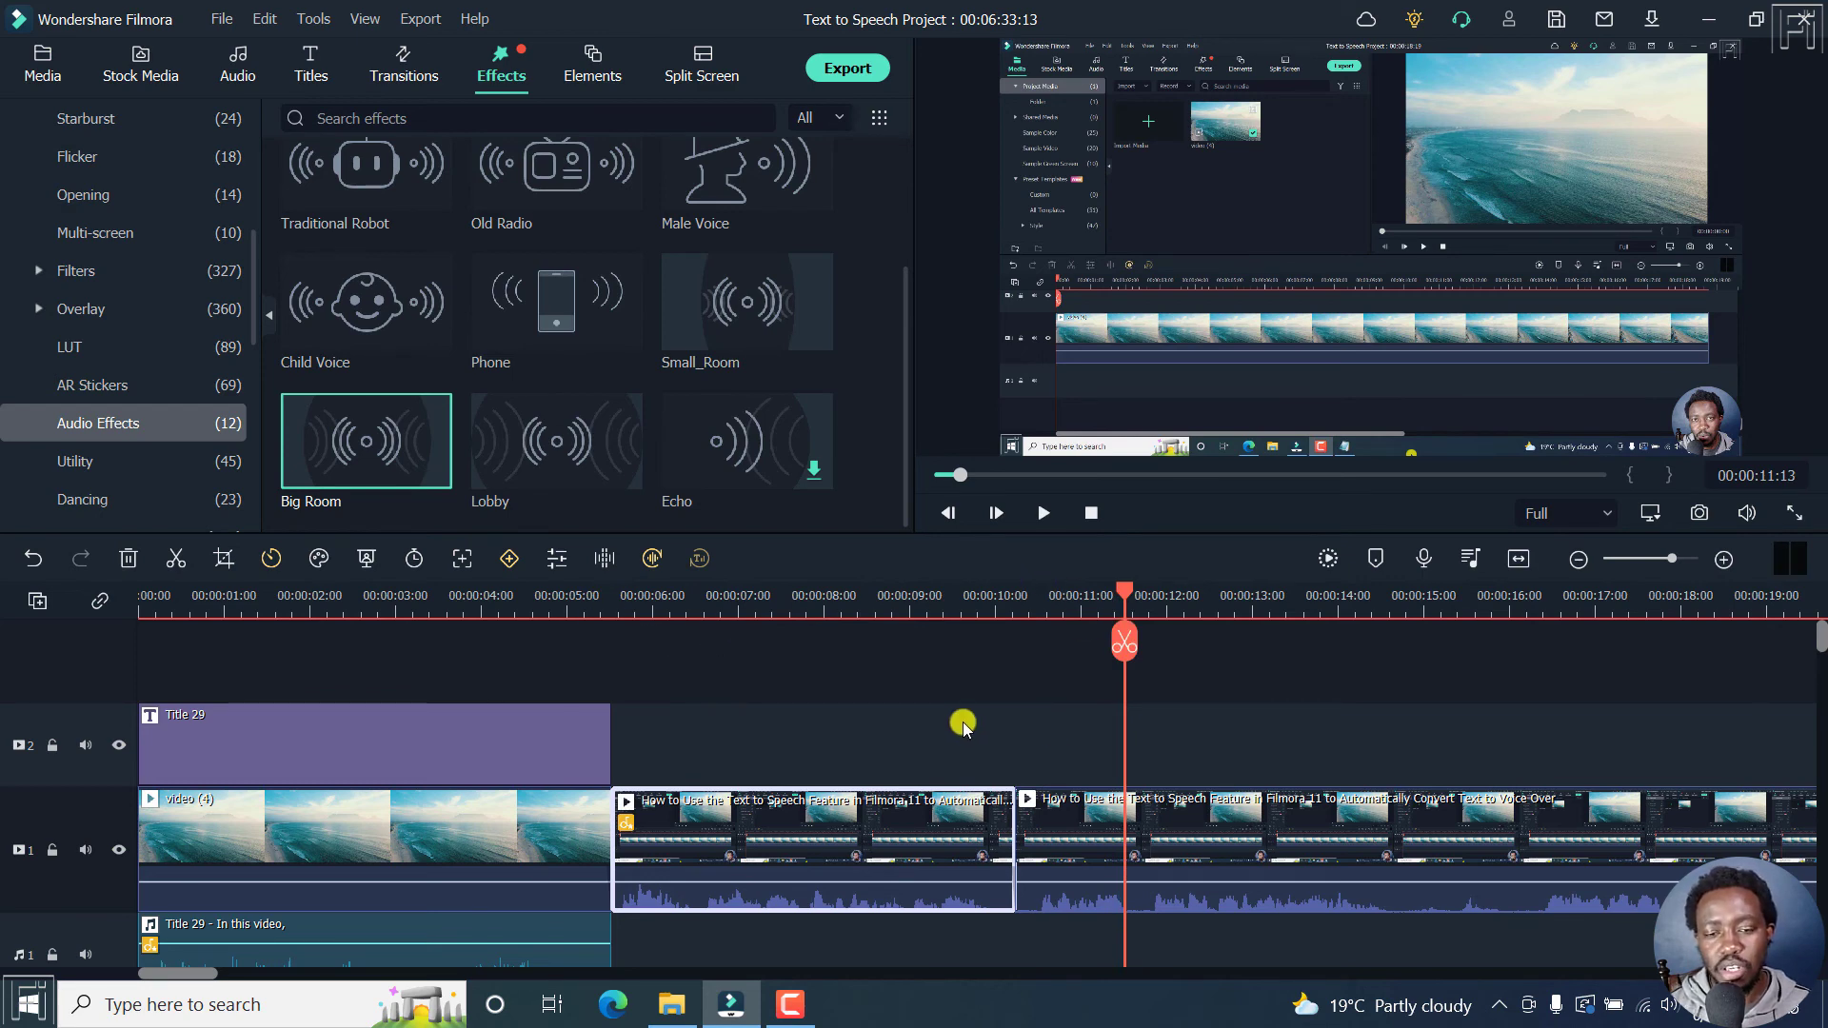
{"action": "left_click_drag", "start_coordinate": [904, 327], "coordinate": [922, 128]}
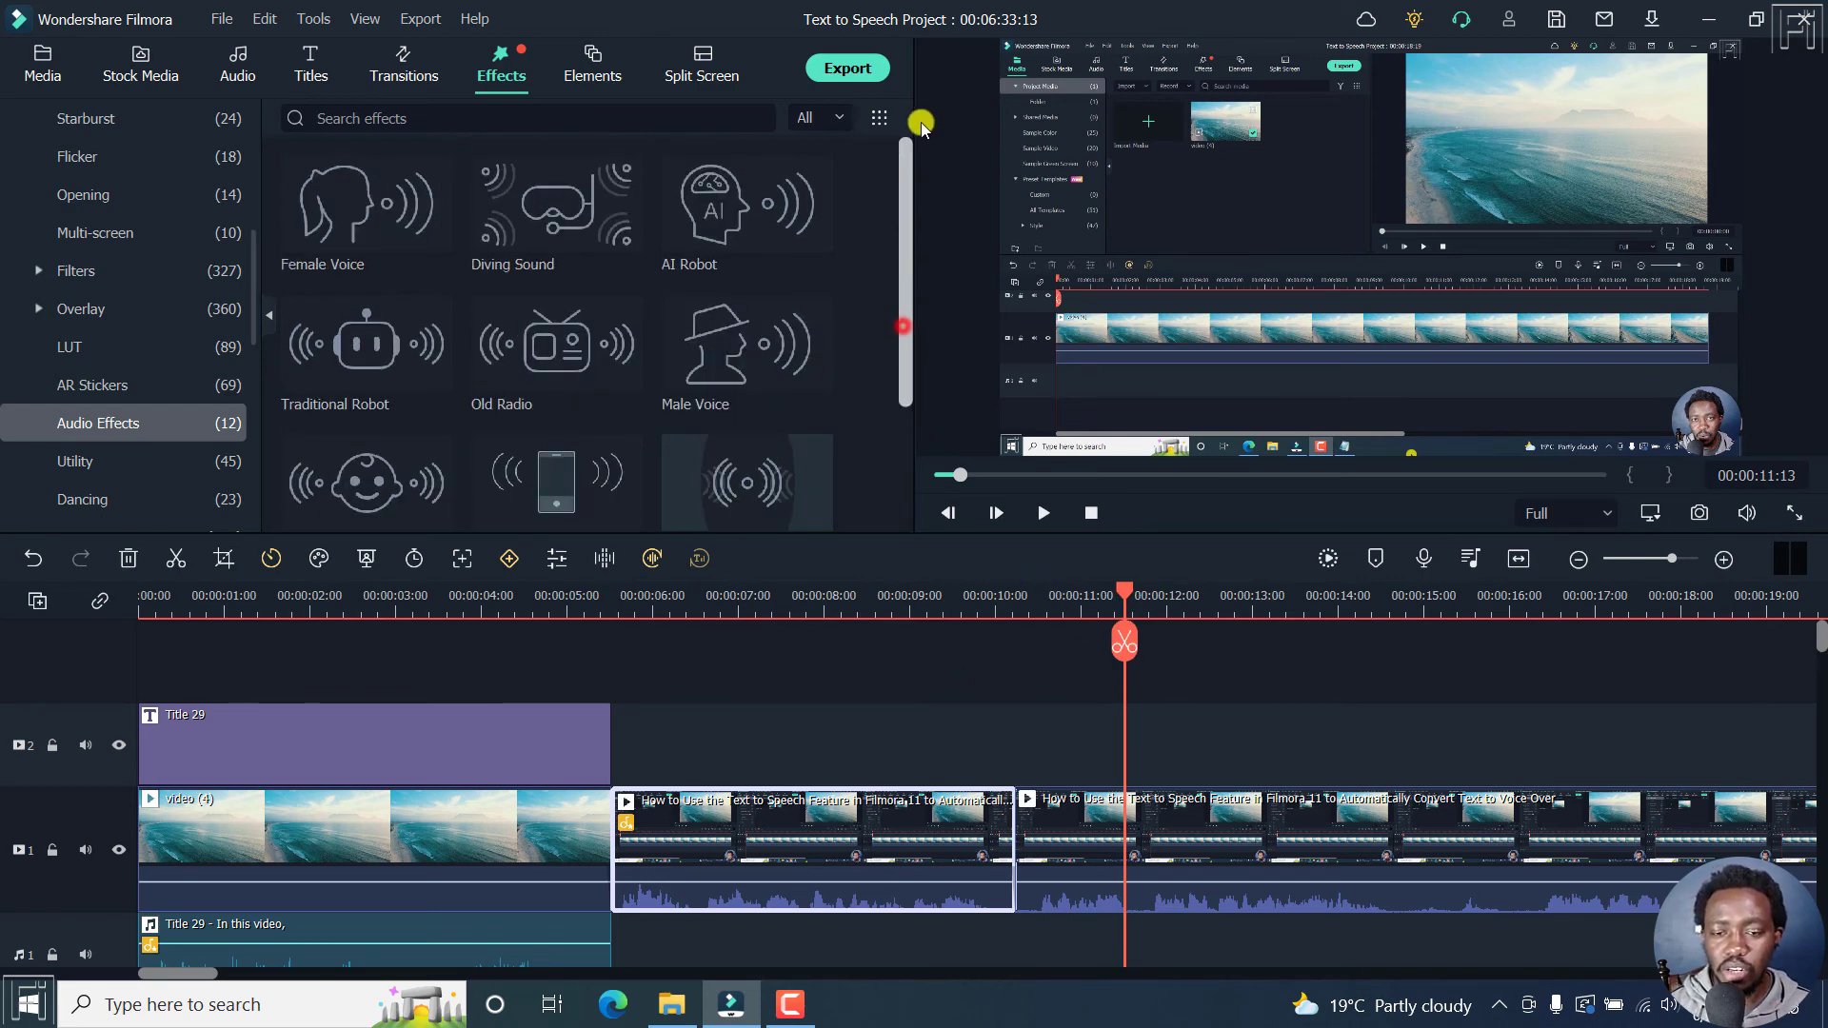